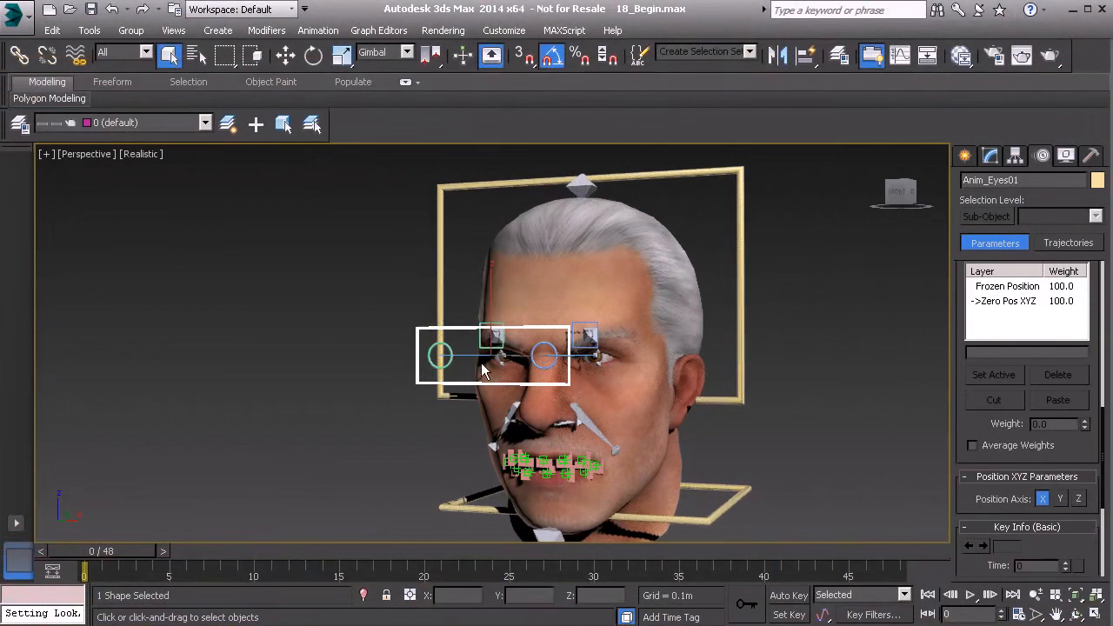
- Add an Attribute Holder modifier above the Editable Spline of the Anim_Eyes01 control
click(990, 156)
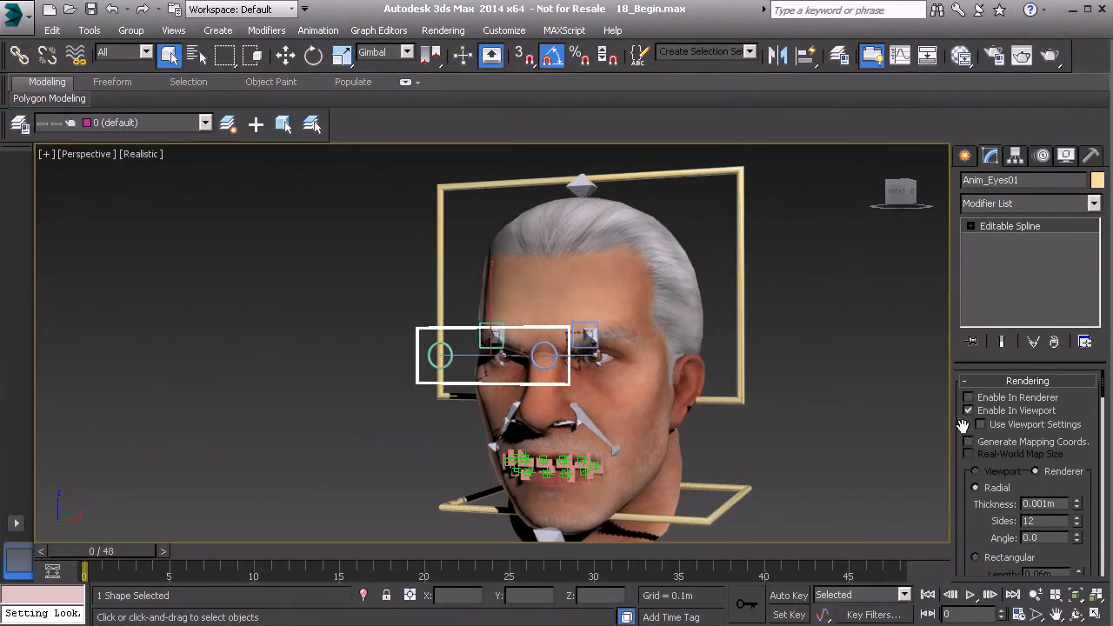
drag(967, 520, 971, 186)
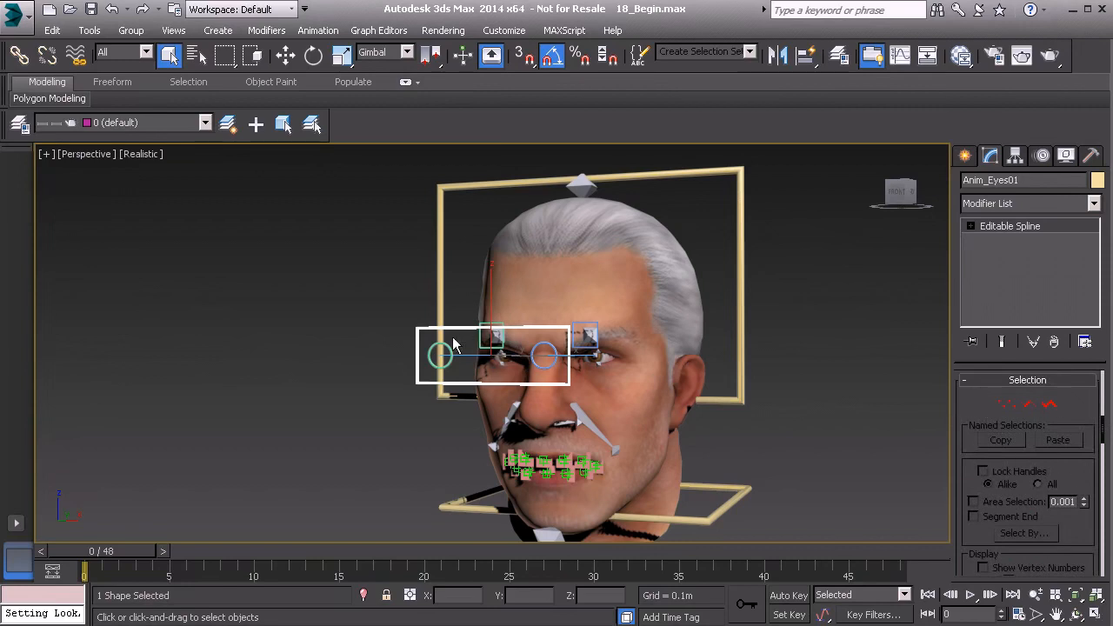
drag(970, 403, 966, 625)
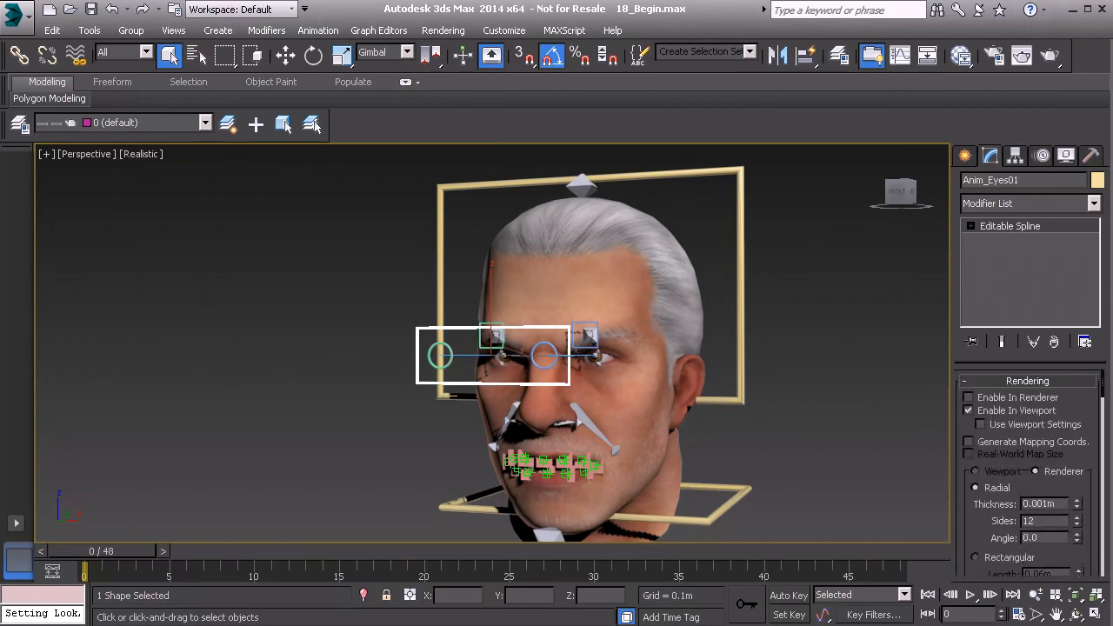
click(1016, 205)
key(a)
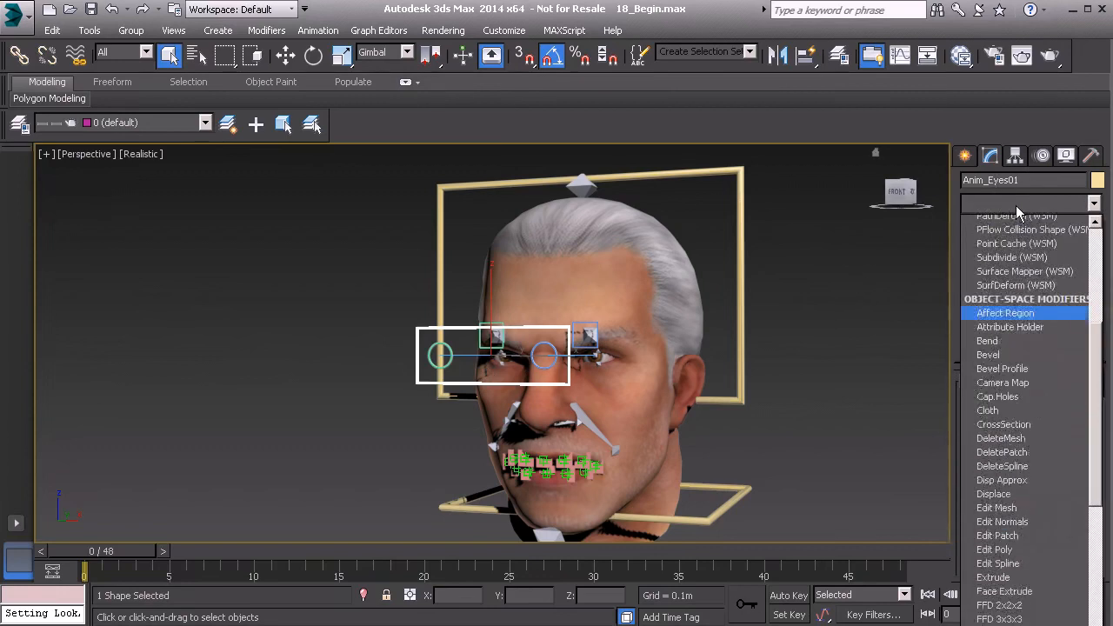
click(1013, 235)
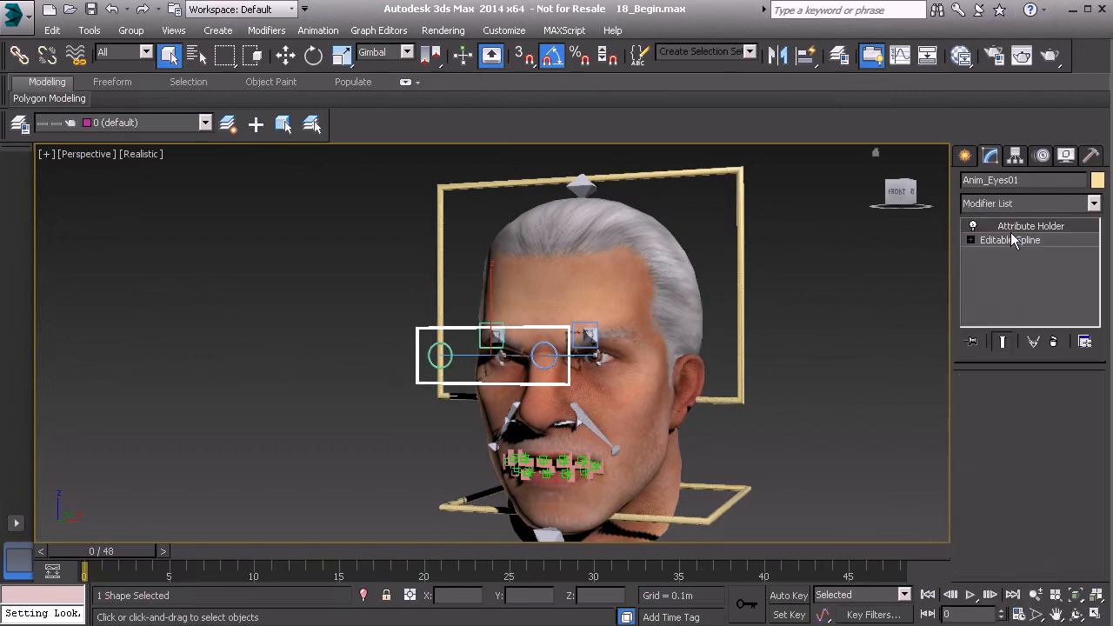
right_click(794, 318)
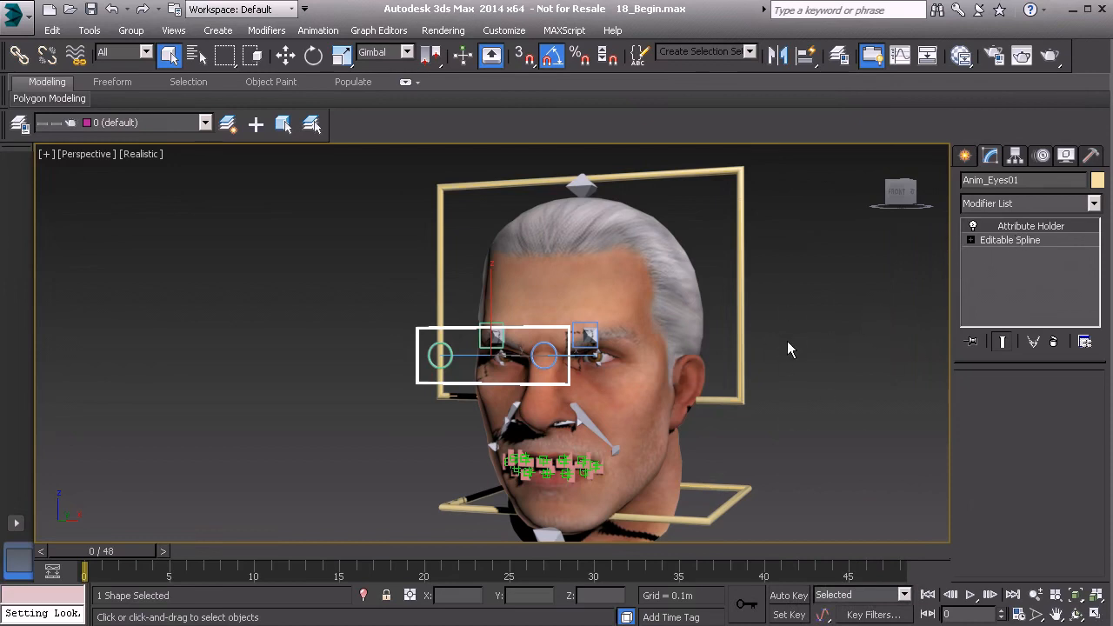
- Rename the Attribute Holder modifier in the eye control's stack as ExtraControls
click(1036, 236)
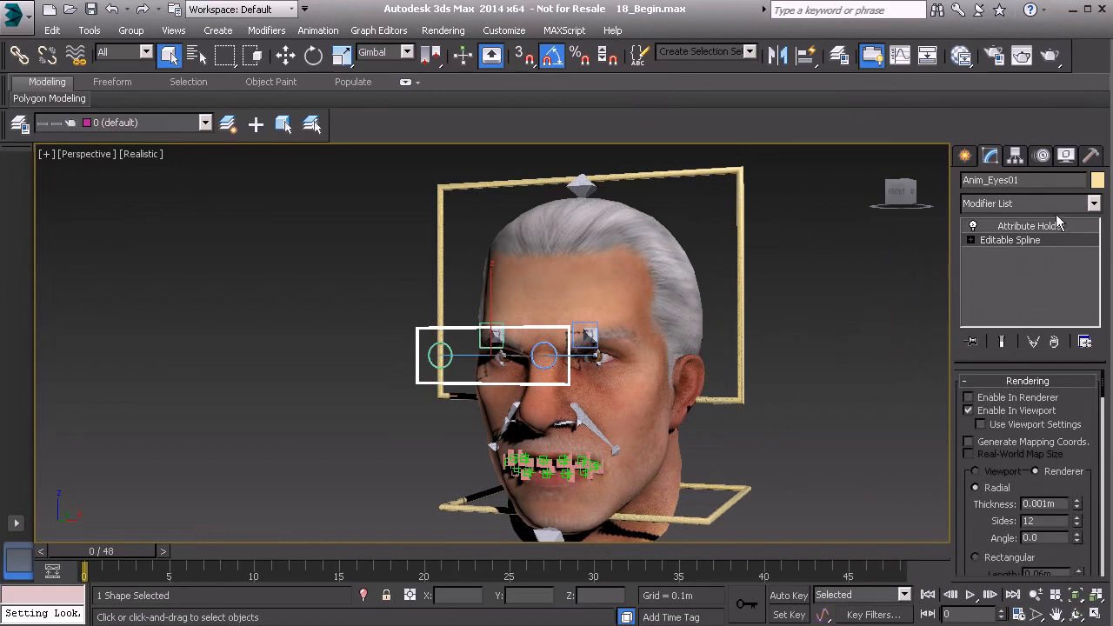
click(1058, 226)
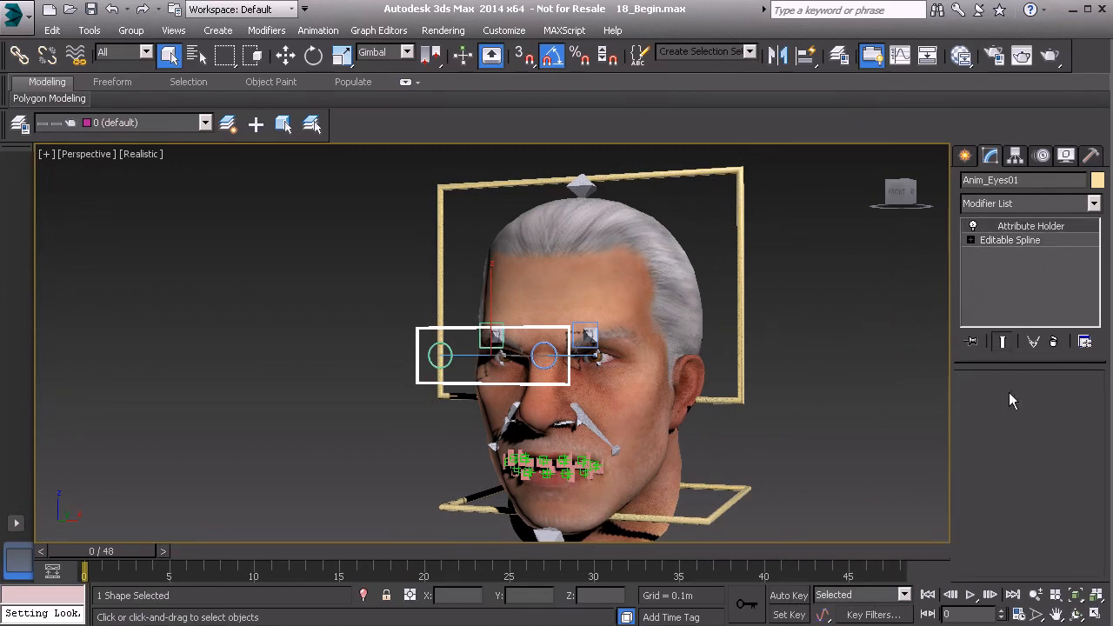
right_click(1030, 229)
click(1031, 228)
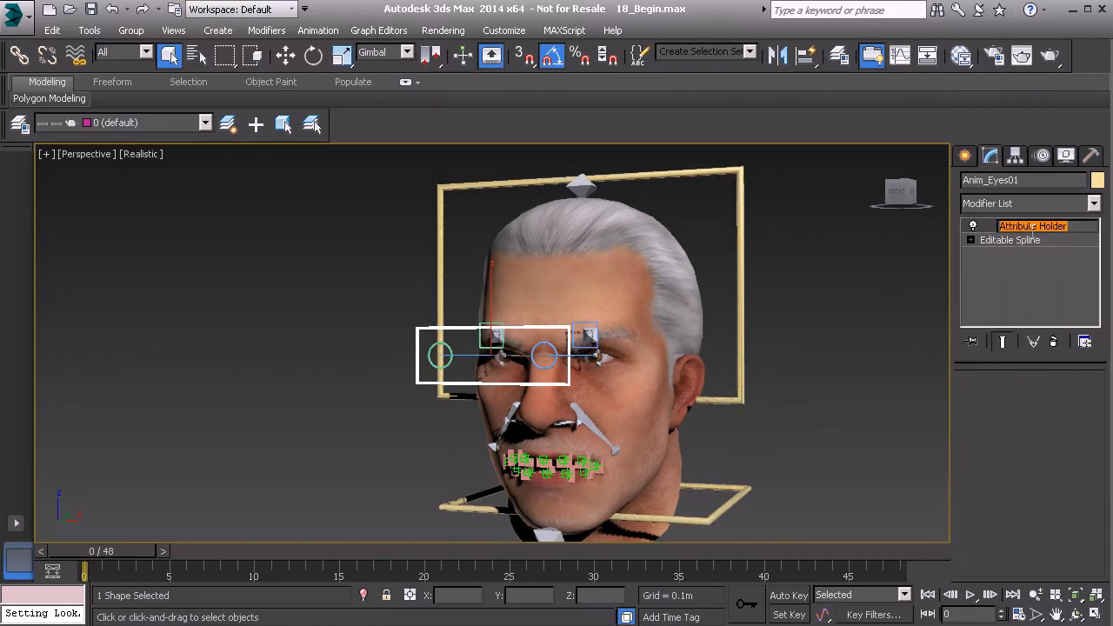
text(Extra)
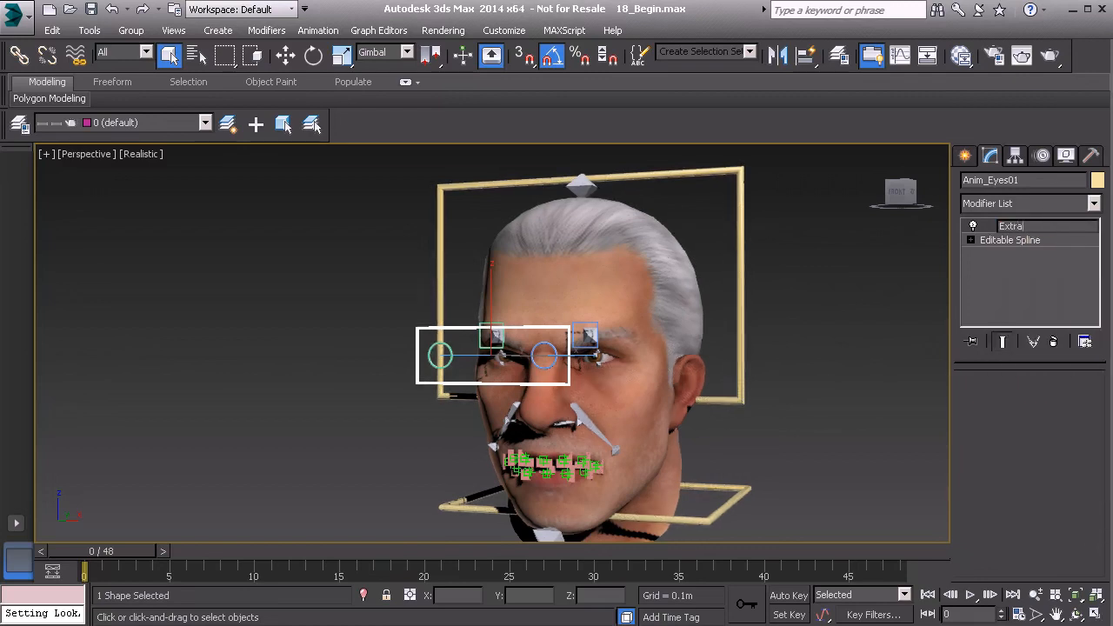
text(Controls)
key(Return)
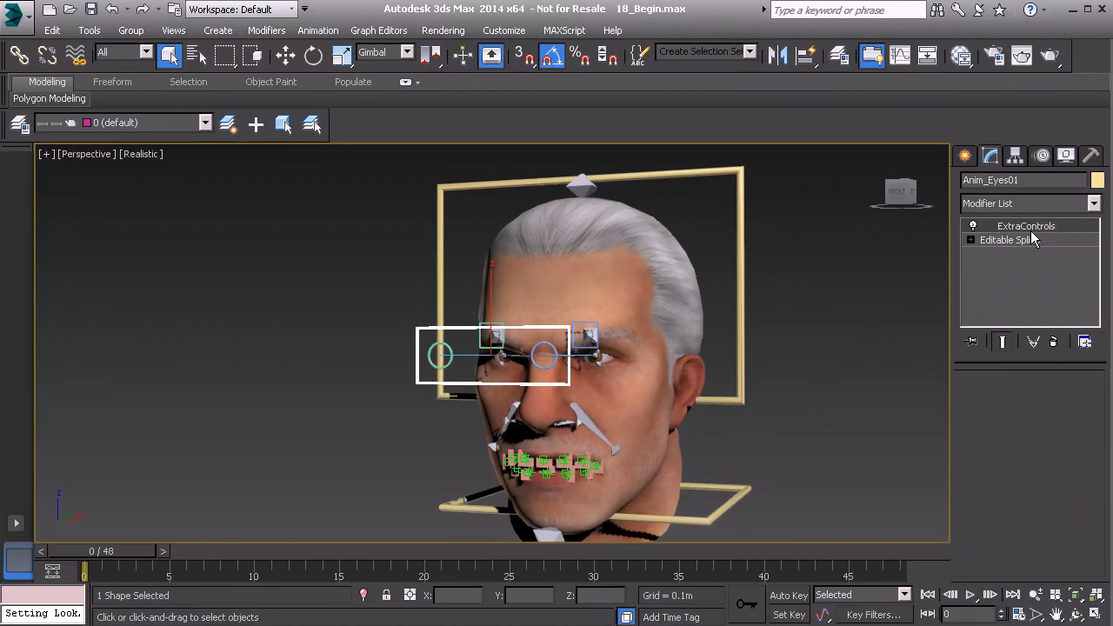
- Open the Parameter Editor for the eye control's ExtraControls modifier
alt+middle_drag(755, 355, 783, 357)
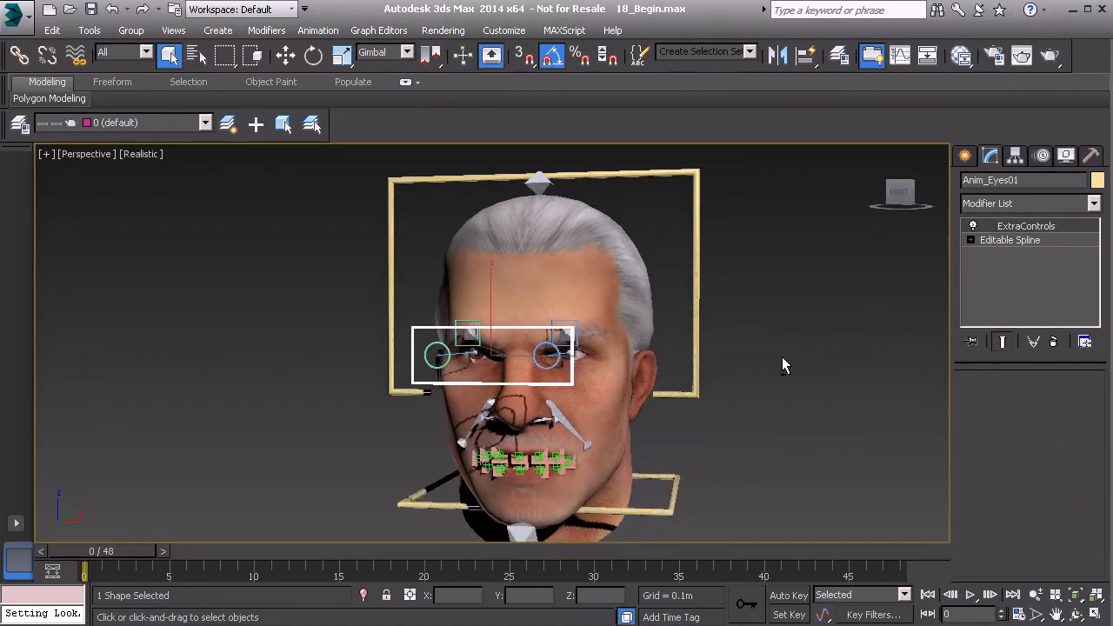
scroll(783, 355, up, 2)
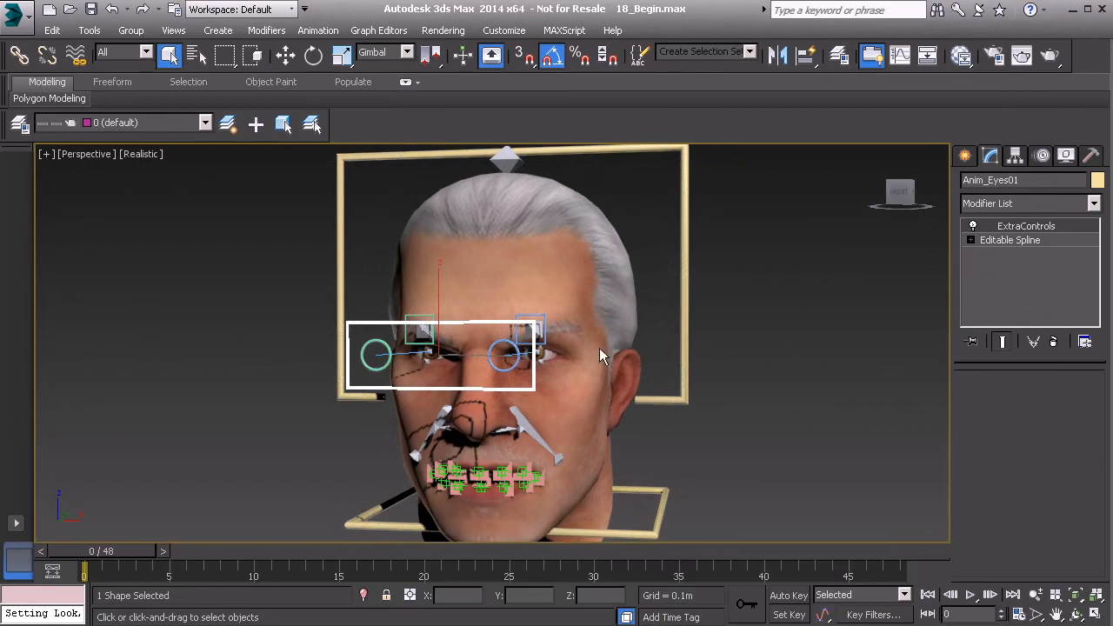
key(alt+1)
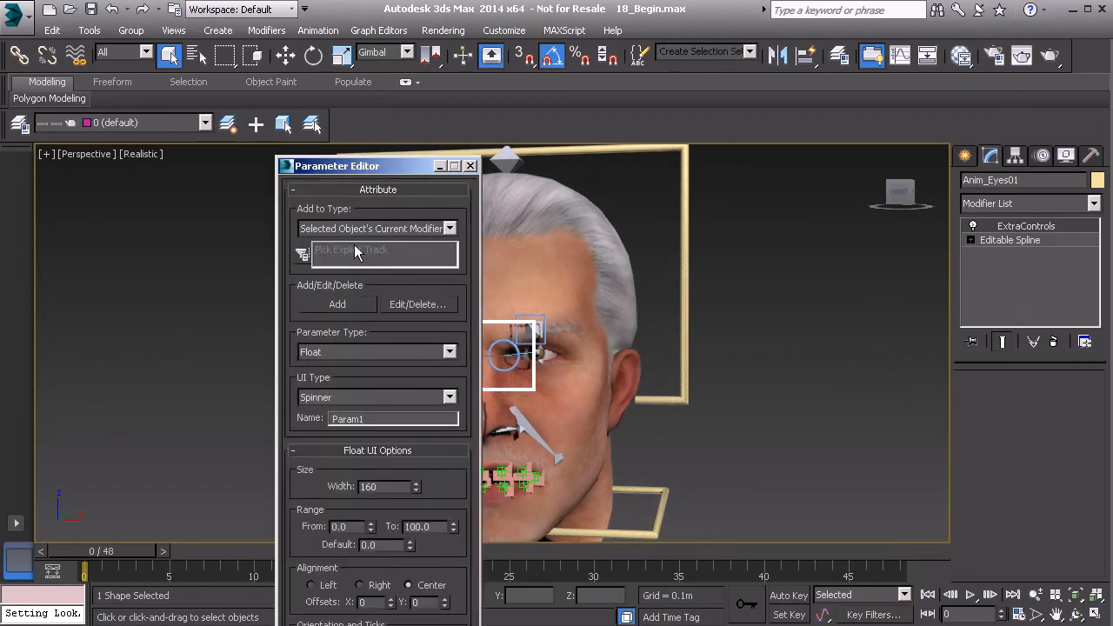
click(470, 166)
click(328, 32)
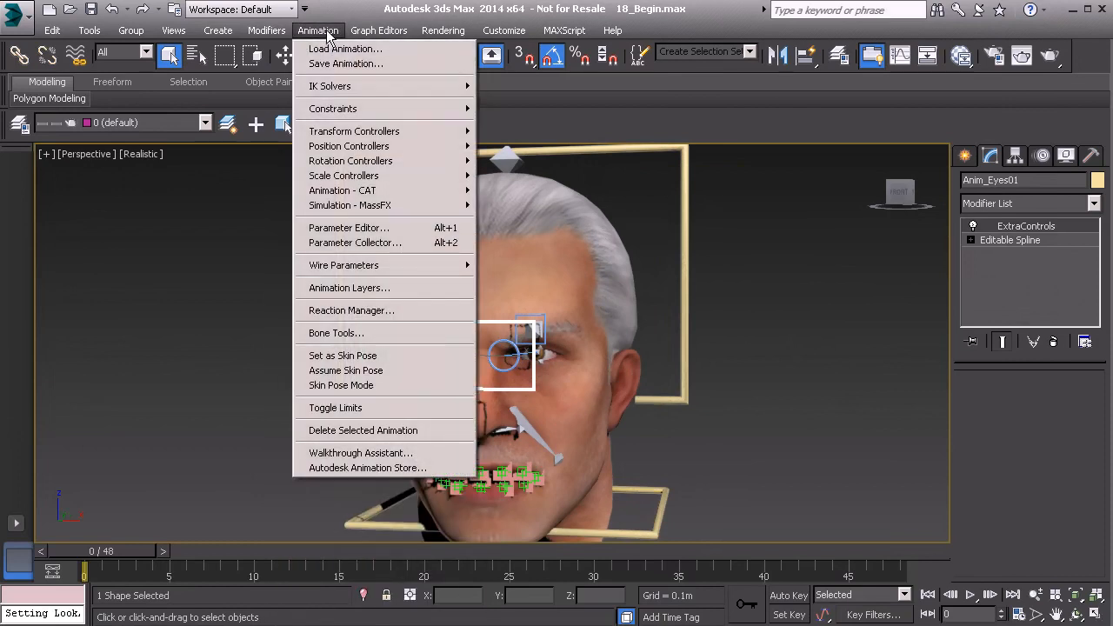
click(400, 227)
drag(401, 177, 280, 118)
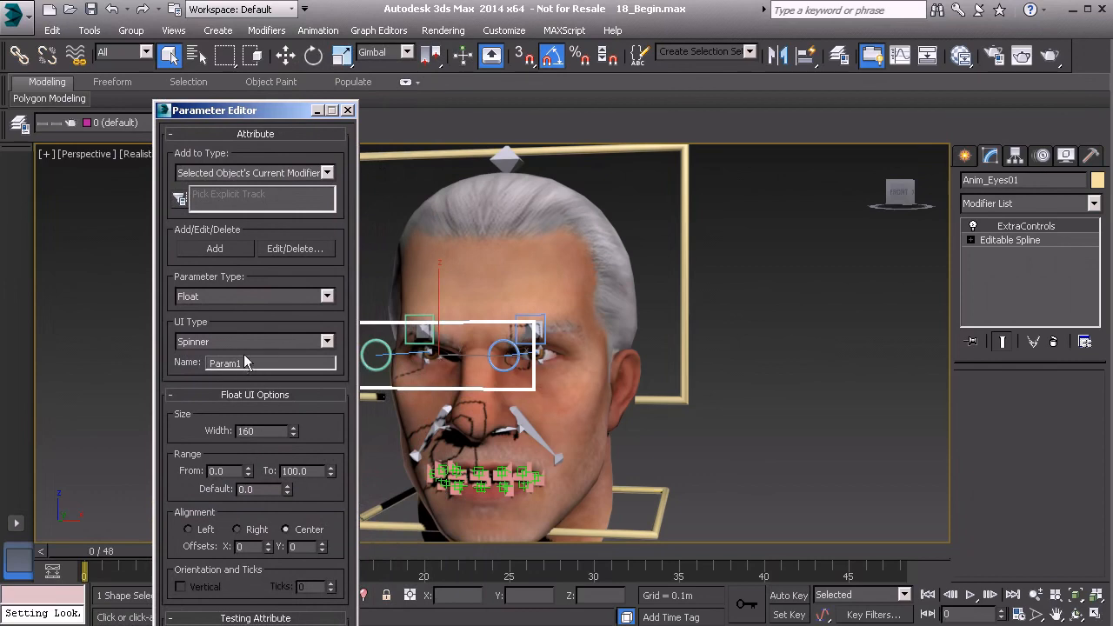
- Add a float spinner parameter named L_UpperLid with a range from -360 to 360 to the current modifier
drag(252, 365, 184, 366)
text(L_UpperLid)
click(222, 471)
double_click(230, 470)
text(-360)
click(303, 470)
text(360)
drag(278, 114, 287, 54)
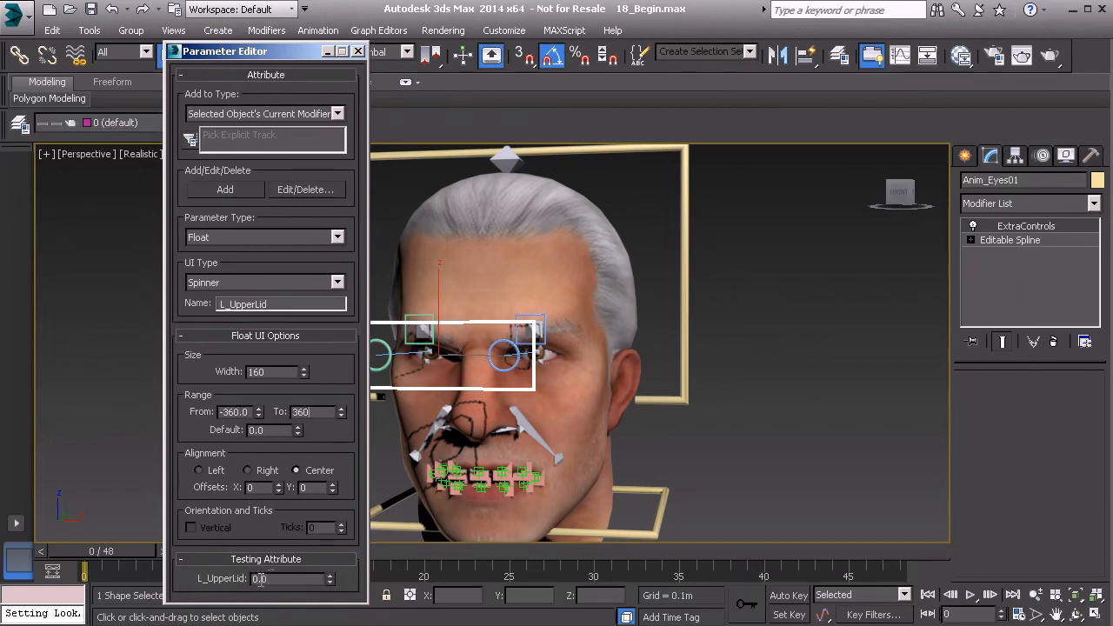
click(224, 188)
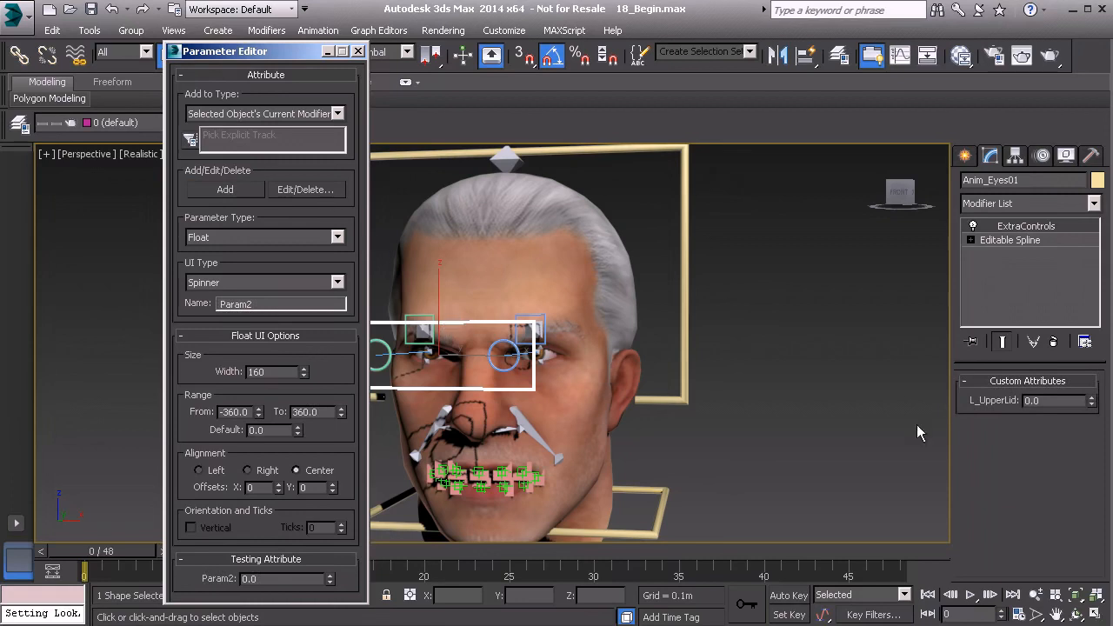
- Open the L_UpperLid parameter for editing, accept its parameter settings and apply them
click(301, 191)
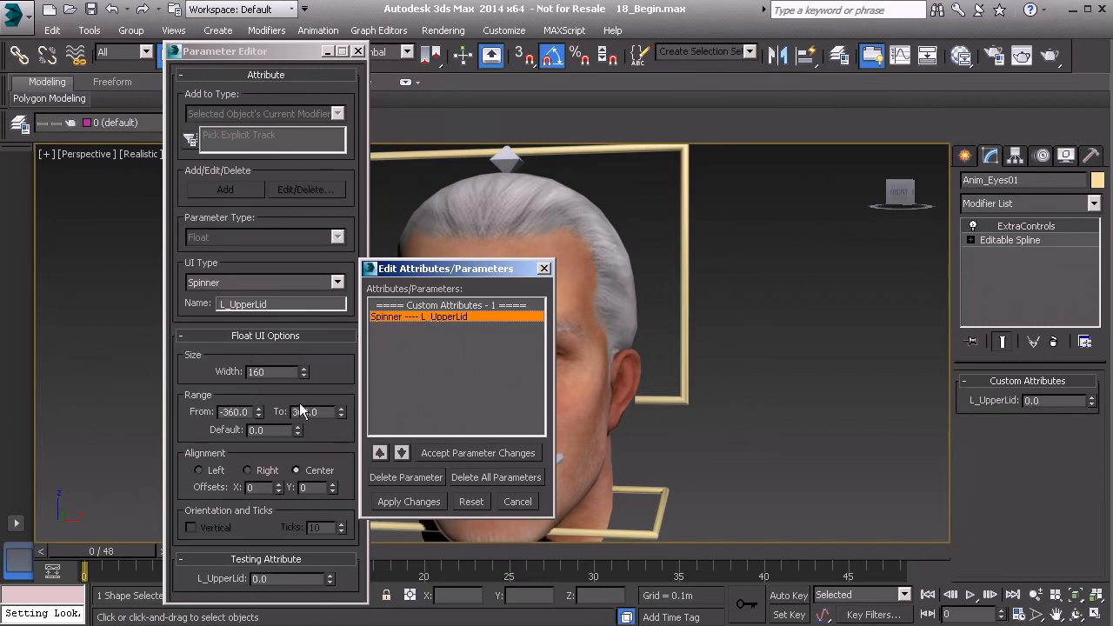
click(456, 453)
click(407, 502)
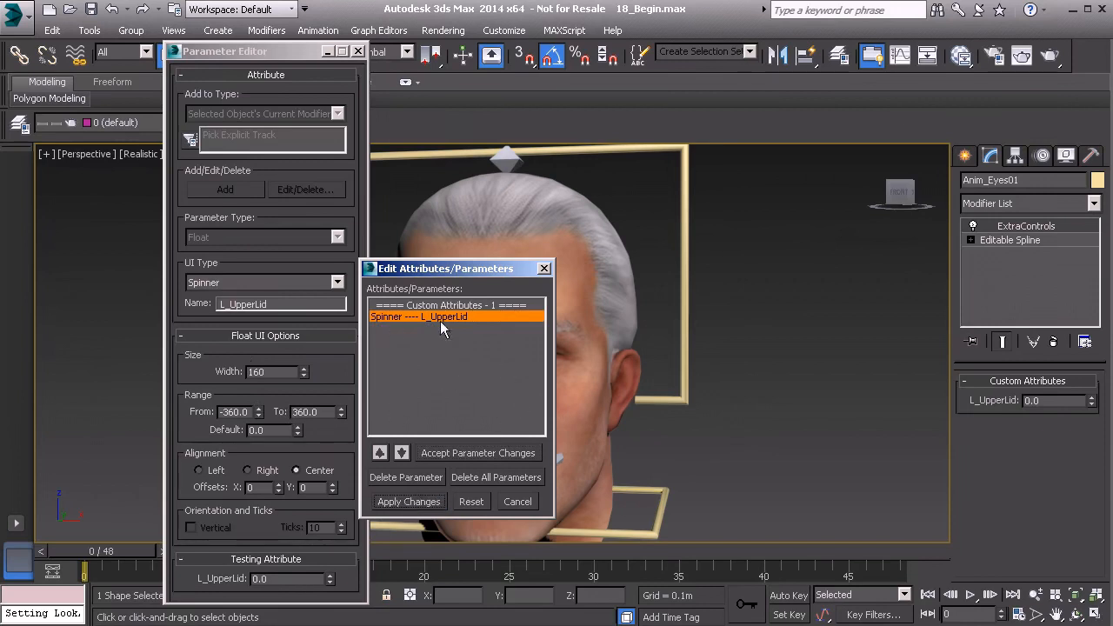
- Try to delete the L_UpperLid parameter from the custom attributes, and close the attribute editing dialog
drag(448, 272, 472, 273)
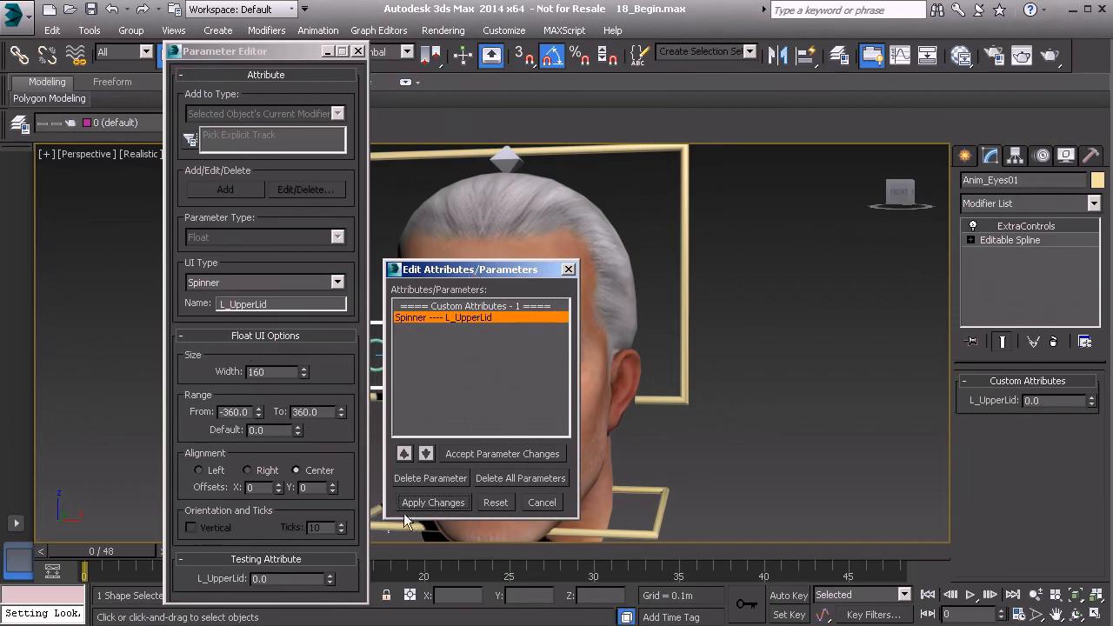
click(426, 477)
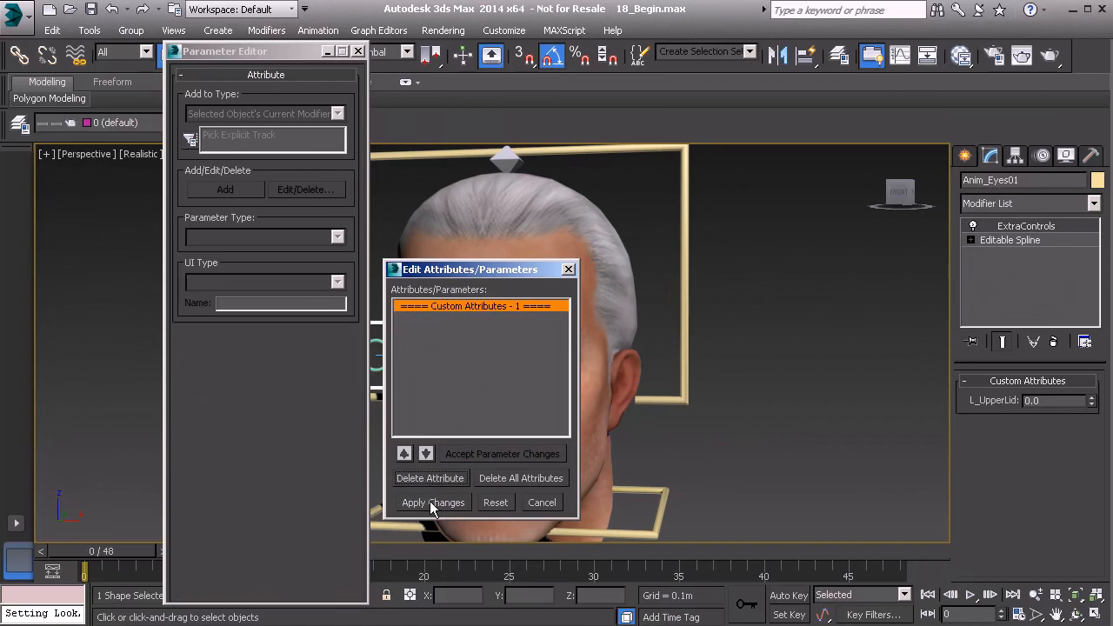
click(433, 503)
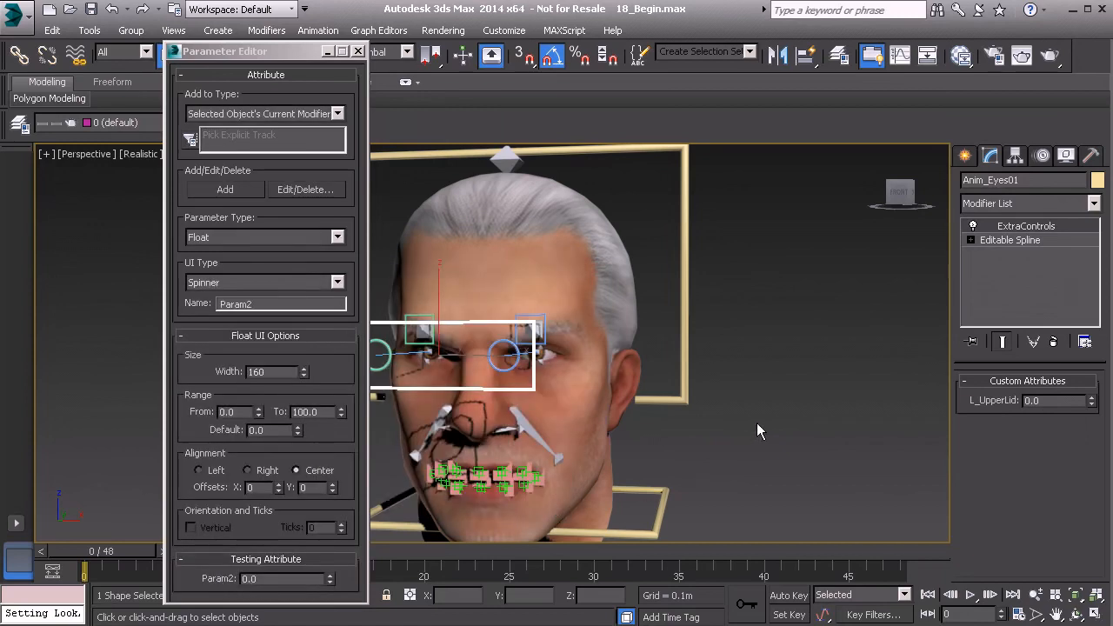
click(300, 191)
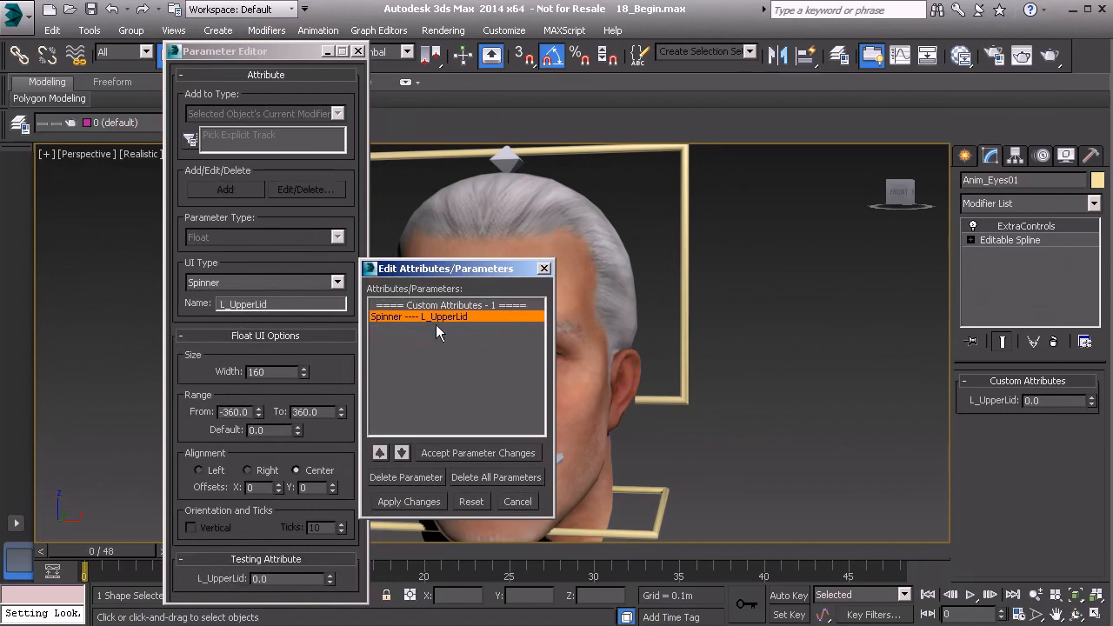
click(544, 270)
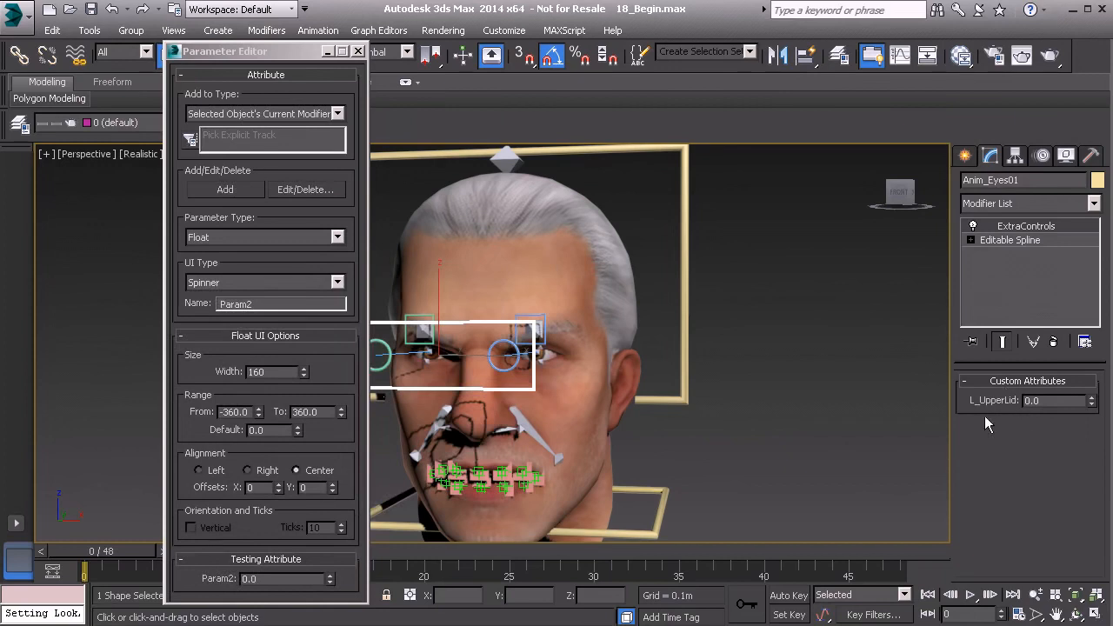
- Add a second float spinner parameter named L_LowerLid to the ExtraControls modifier
double_click(256, 304)
text(L)
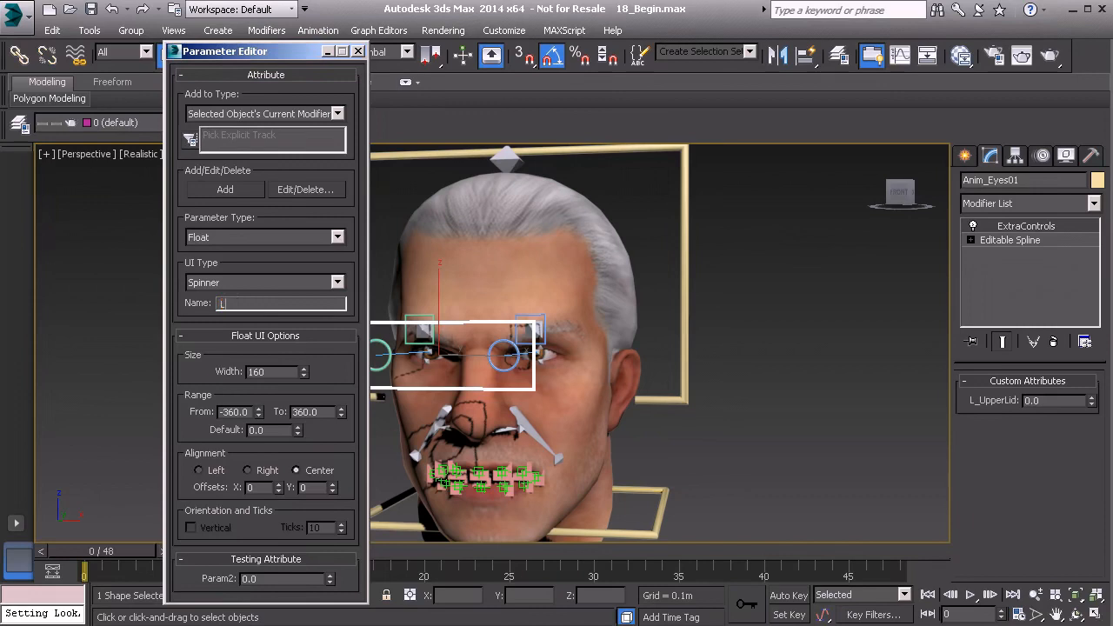
text(_LowerLid)
click(227, 190)
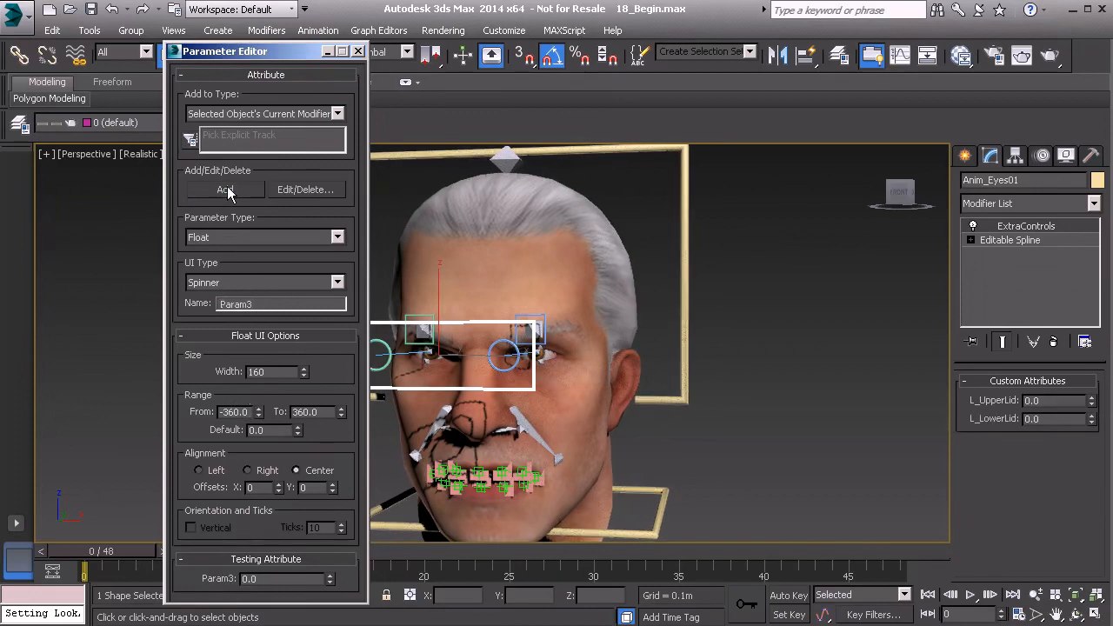
- Add a float spinner parameter named R_UpperLid for the right upper eyelid
double_click(274, 302)
text(R_UpperLid)
click(226, 190)
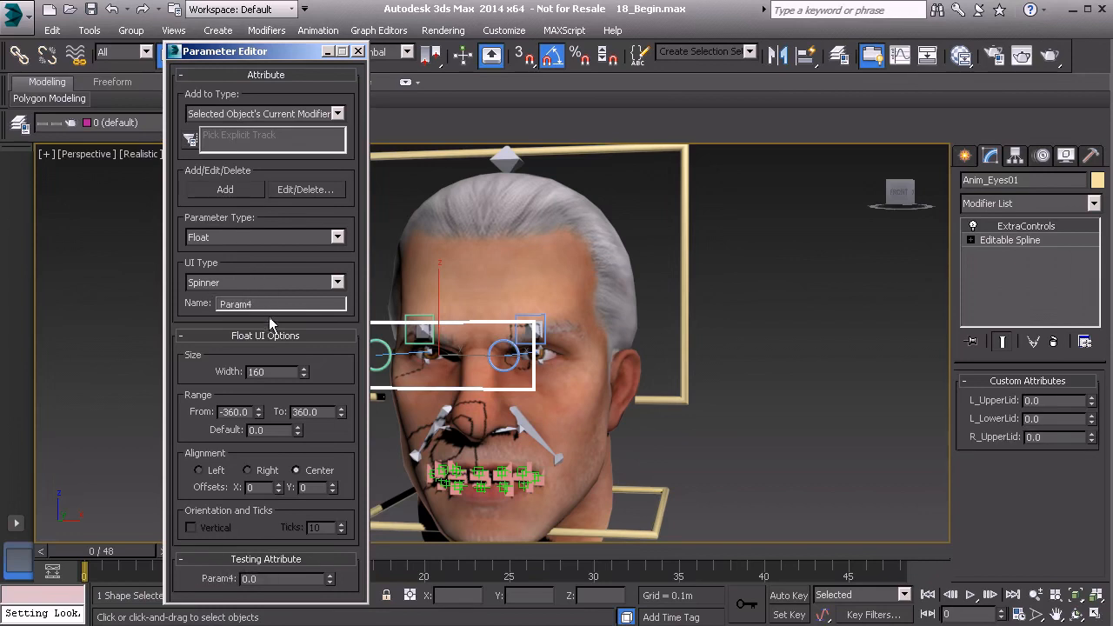
- Add a float spinner parameter named R_LowerLid and close the Parameter Editor
double_click(271, 308)
text(R_LowerLid)
click(224, 189)
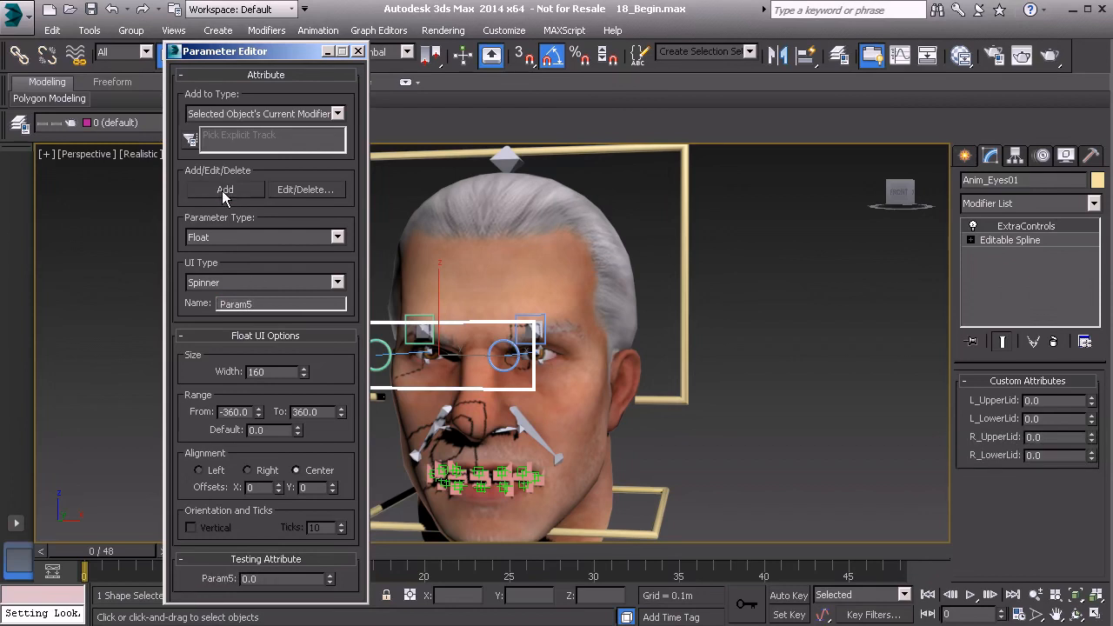
click(357, 51)
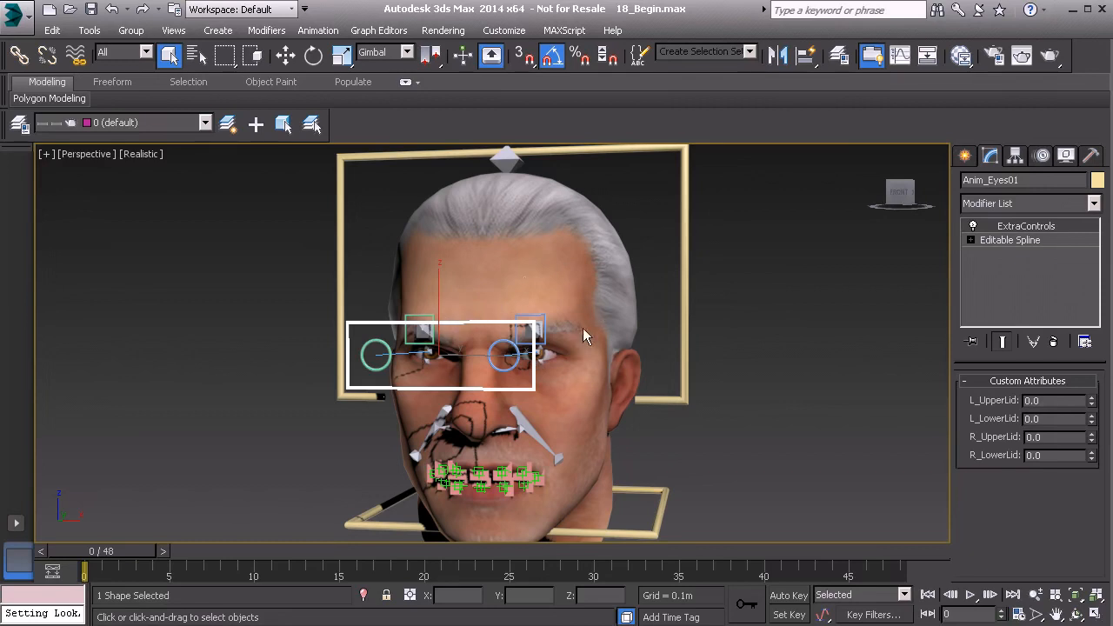
- Hide the Mesh layer so that only the face rig's bones and controls are displayed
middle_drag(645, 387, 558, 374)
mouse_move(45, 97)
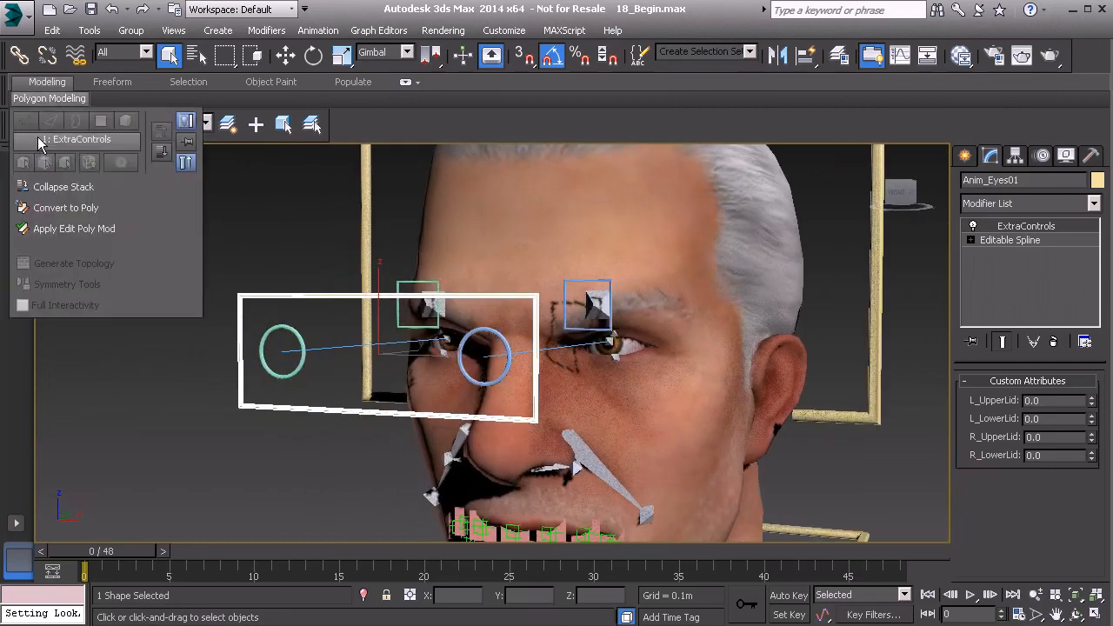
click(20, 127)
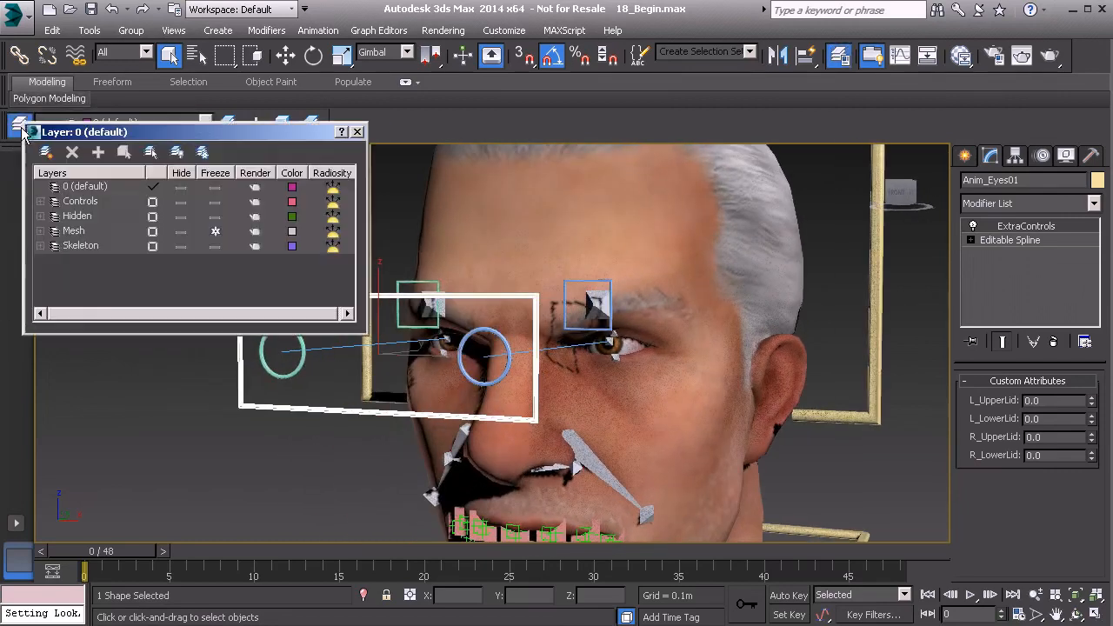
click(182, 231)
- Open the expression controller on the Zero Euler XYZ Z Rotation track of the left upper eyelid bone Bn_L_UpperLid01
middle_drag(714, 326, 644, 377)
scroll(643, 378, up, 5)
alt+middle_drag(449, 403, 555, 343)
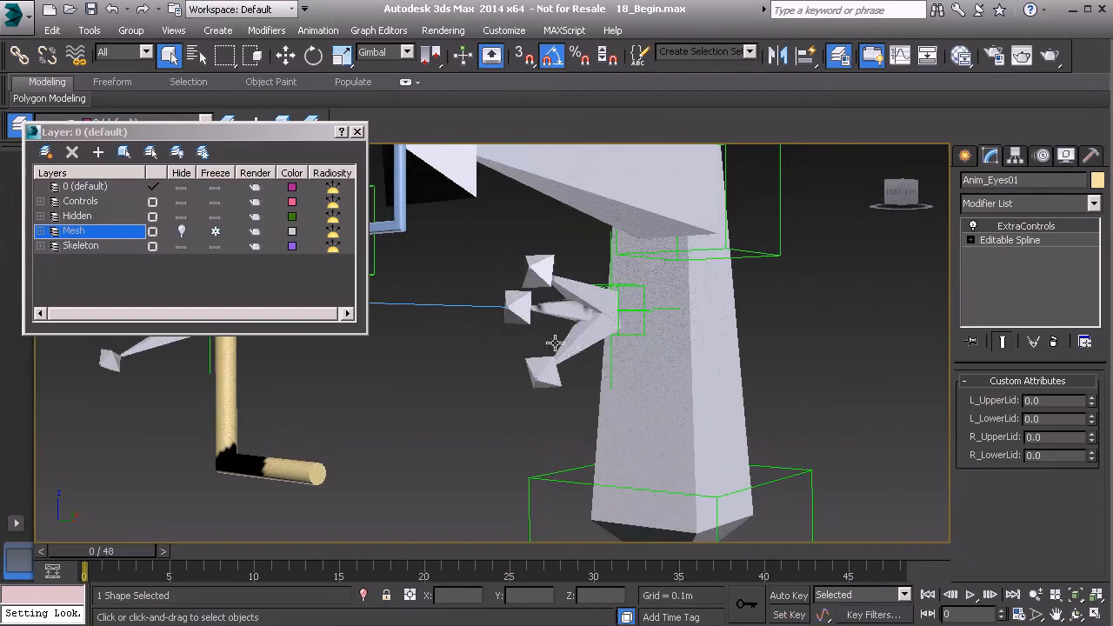
click(574, 288)
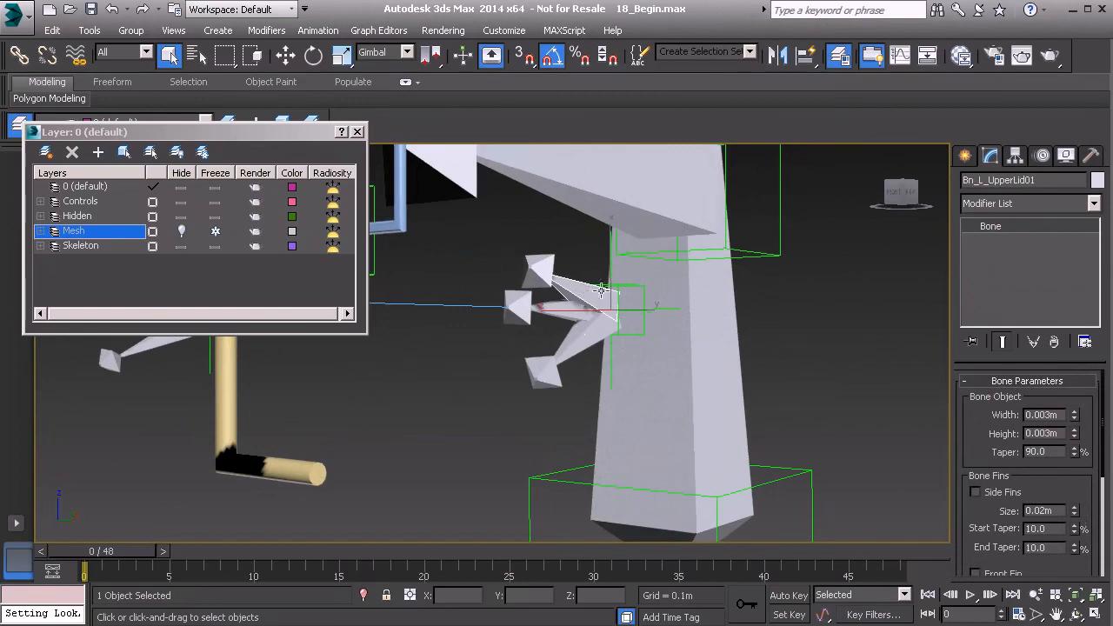
click(1042, 155)
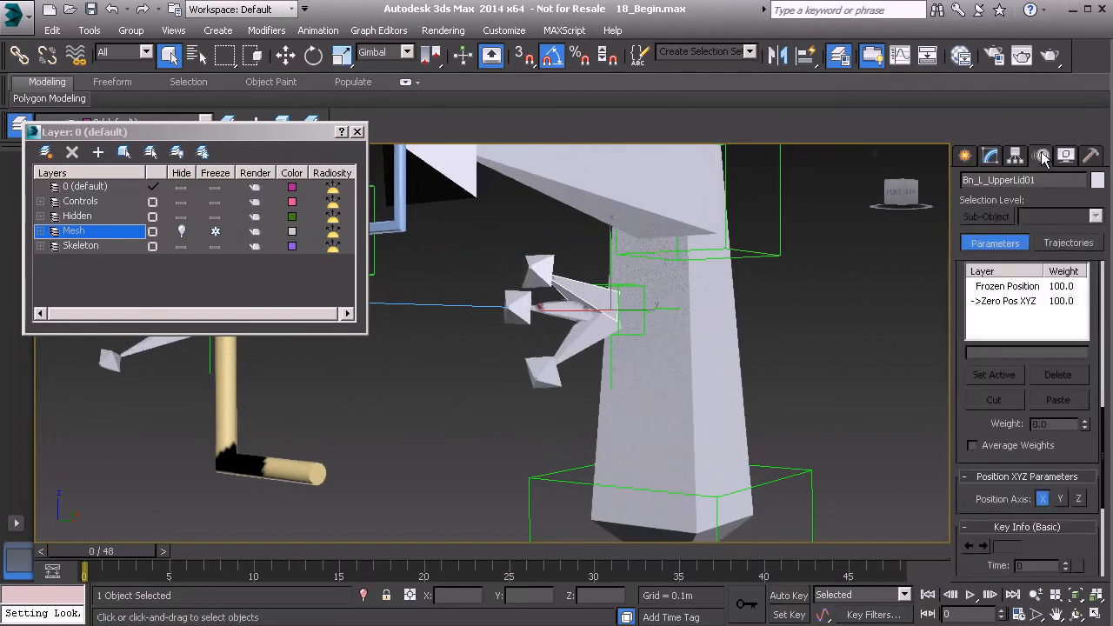
scroll(965, 287, up, 5)
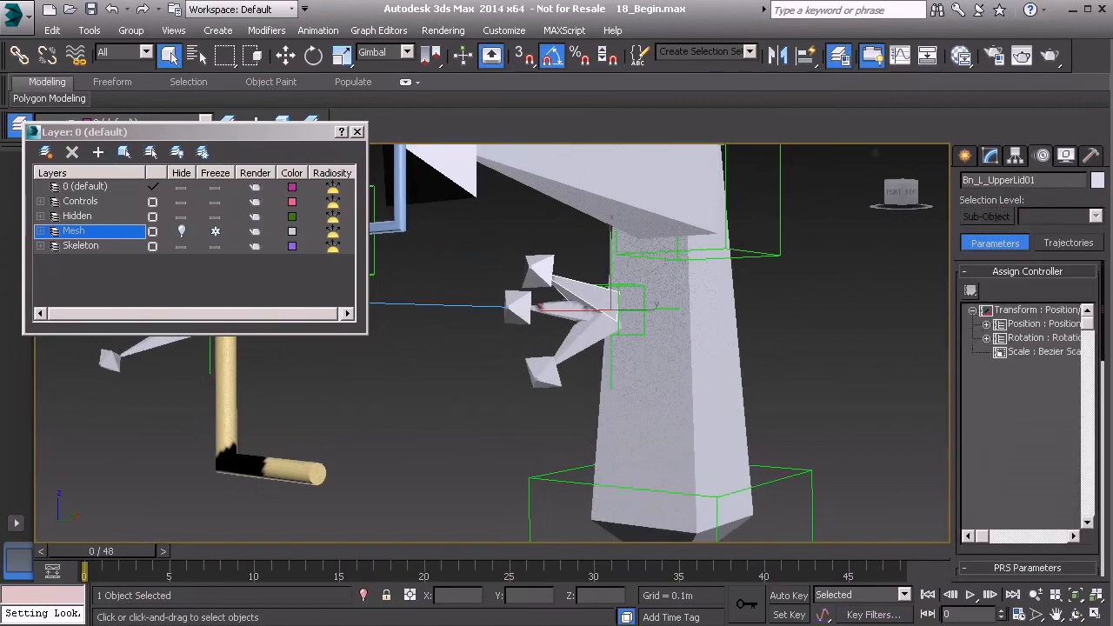
click(986, 339)
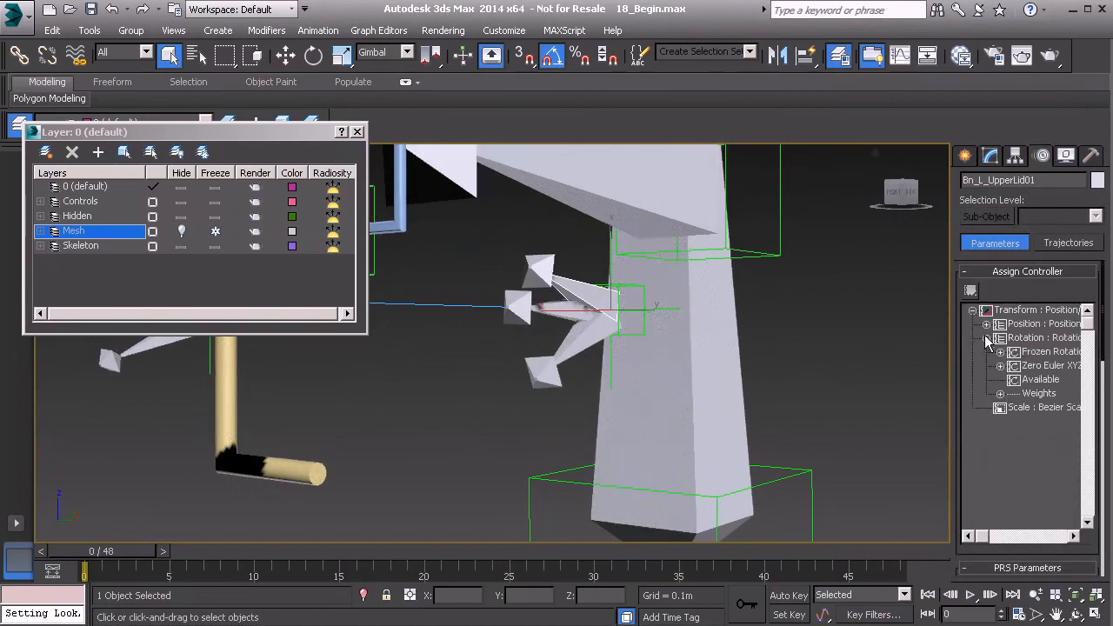
click(1000, 366)
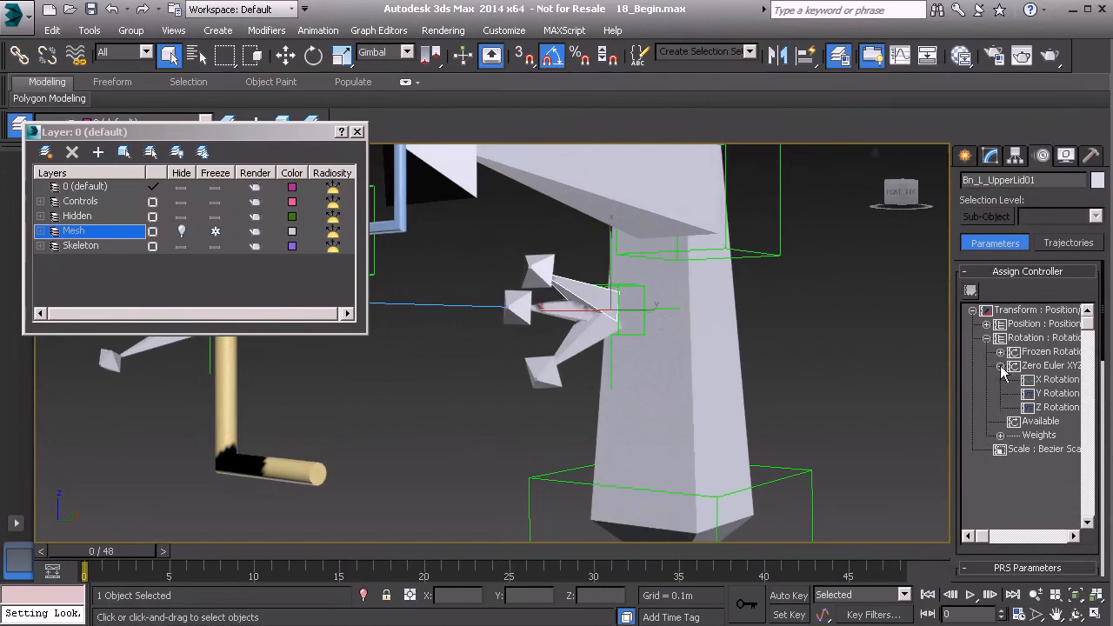
right_click(1049, 407)
click(1072, 468)
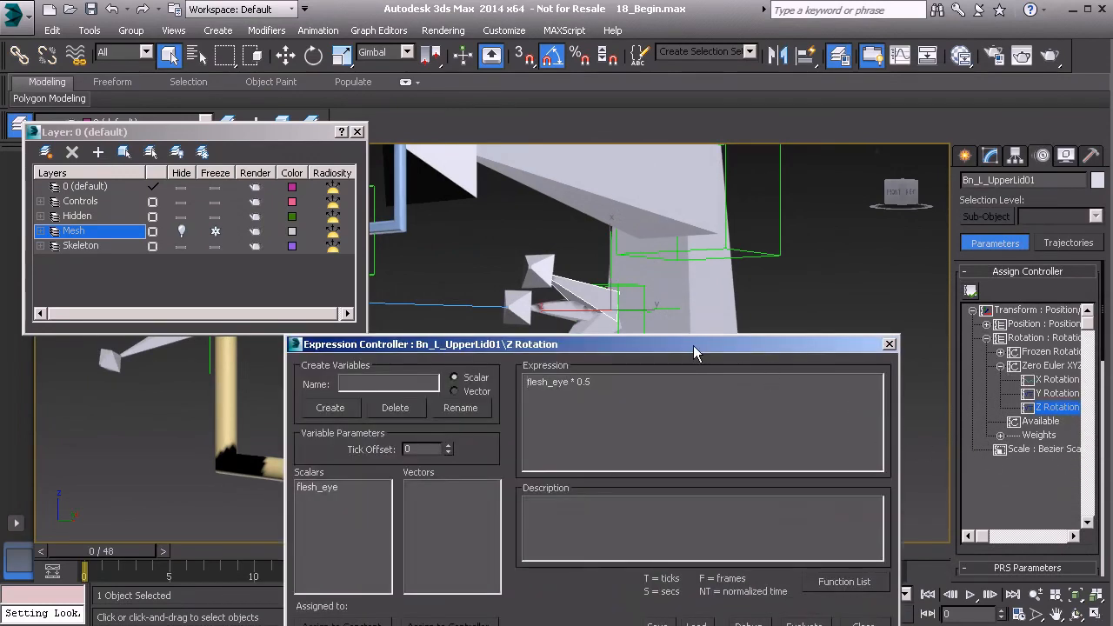
drag(693, 345, 702, 256)
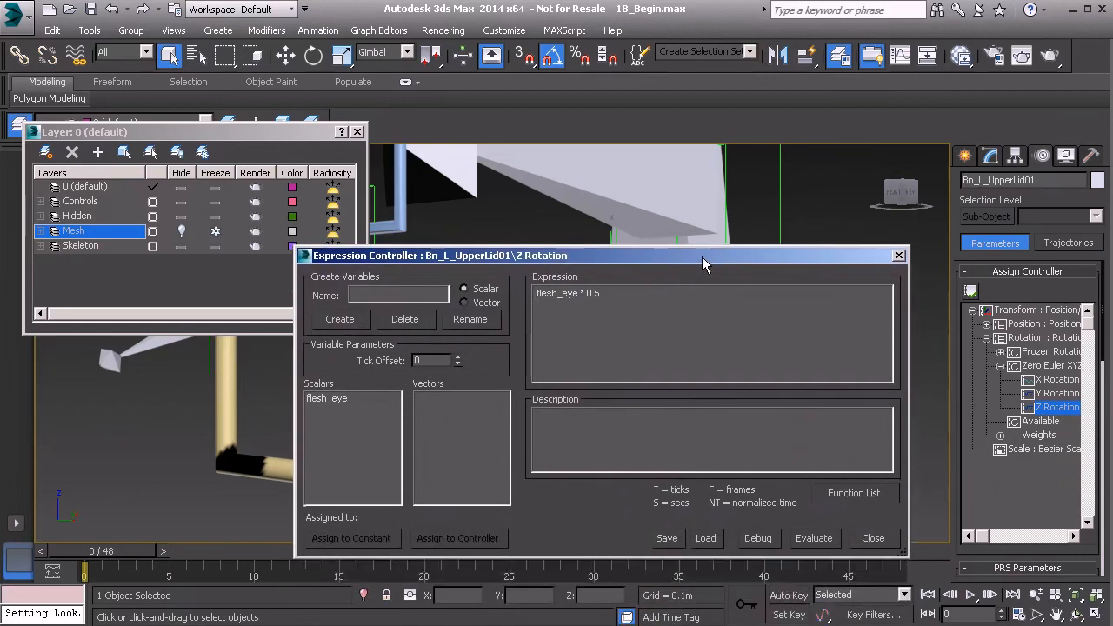
- Create a scalar variable named upperlid and assign it to the L_UpperLid custom attribute of Anim_Eyes01's ExtraControls modifier
click(372, 293)
click(346, 322)
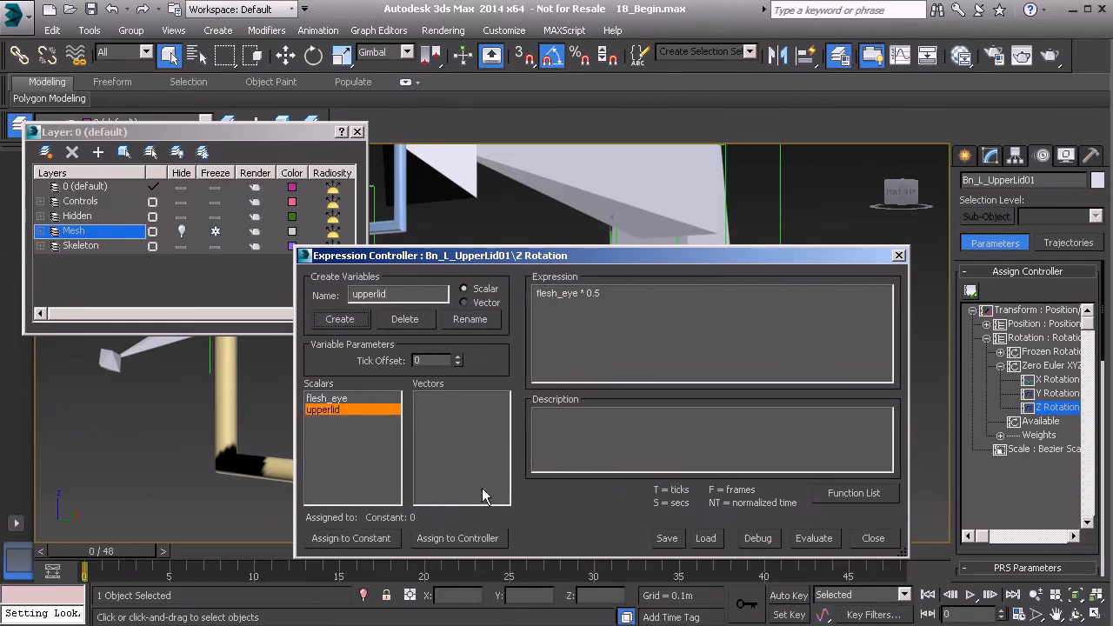
click(457, 538)
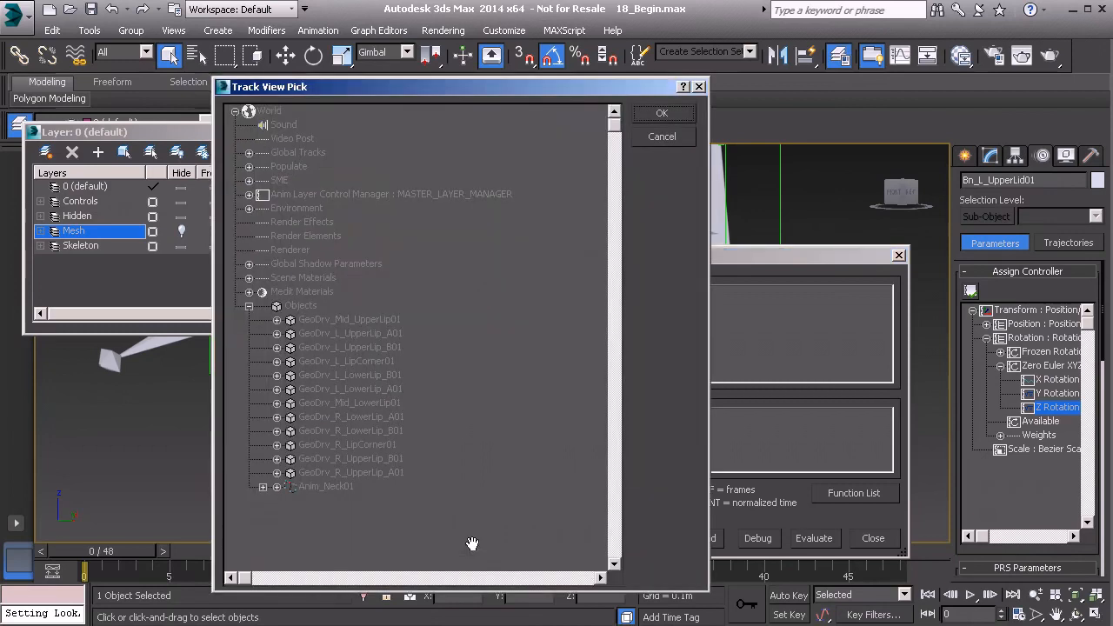
click(262, 487)
scroll(442, 507, down, 3)
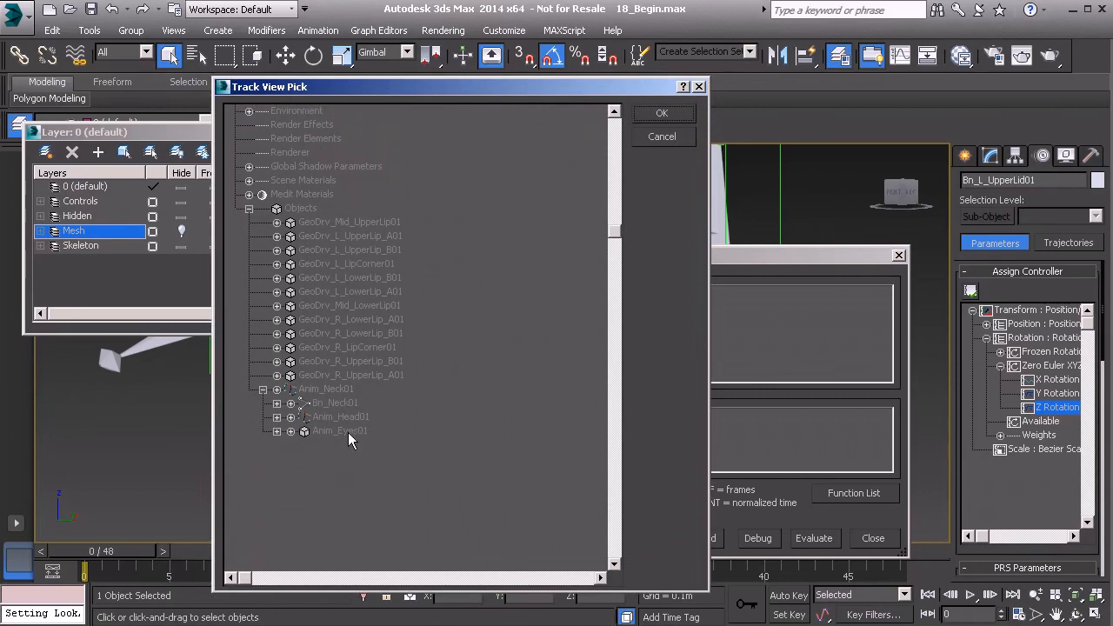
click(290, 430)
scroll(349, 457, down, 1)
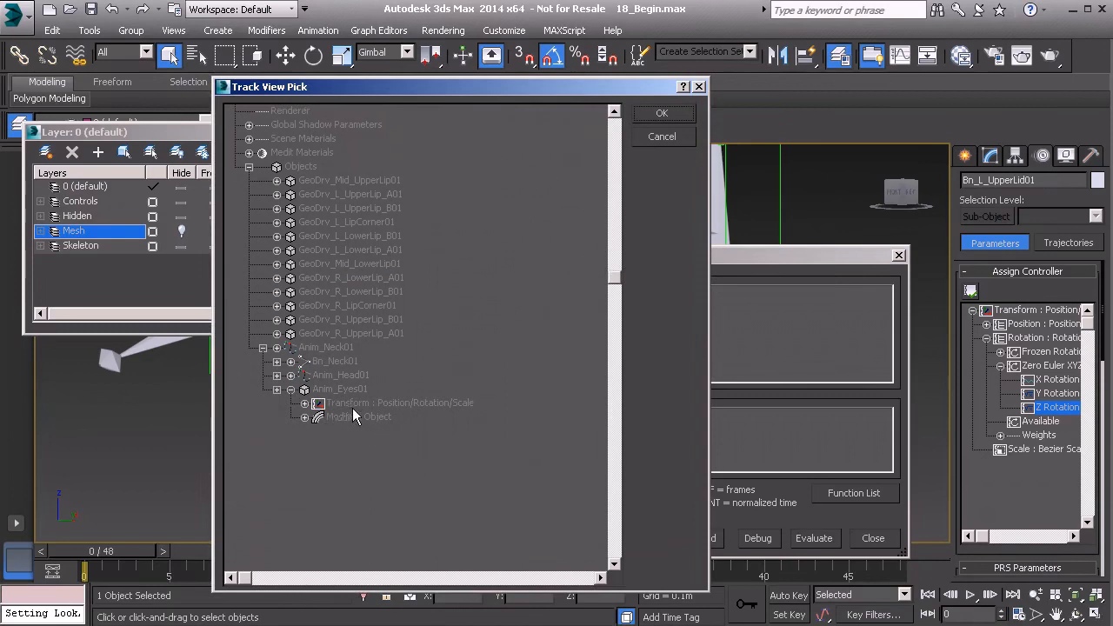
click(304, 417)
click(319, 431)
click(332, 444)
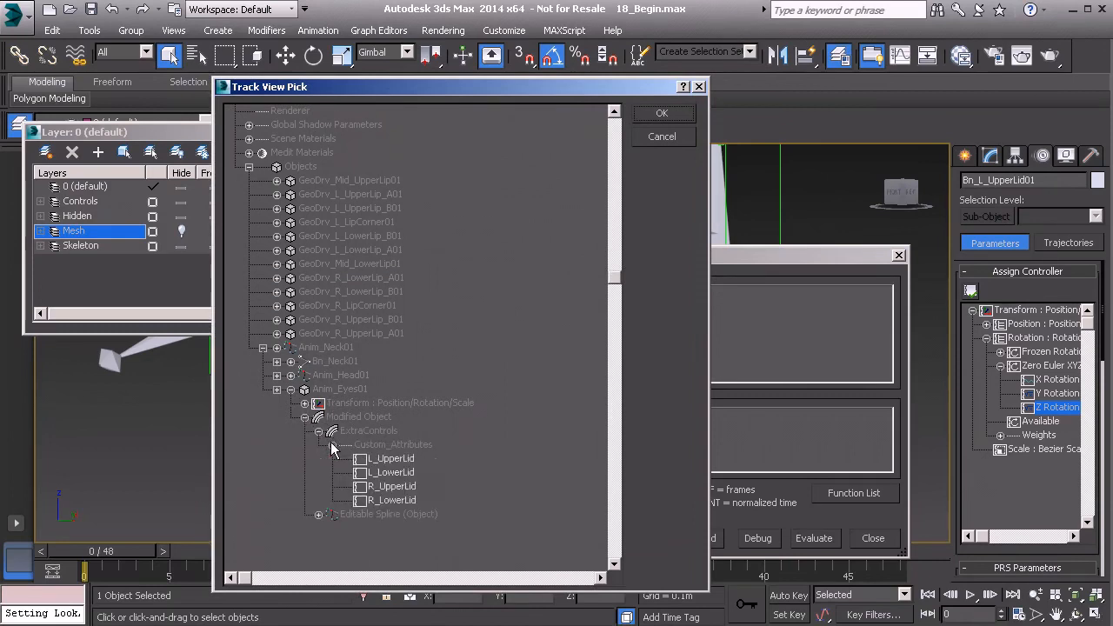
click(402, 461)
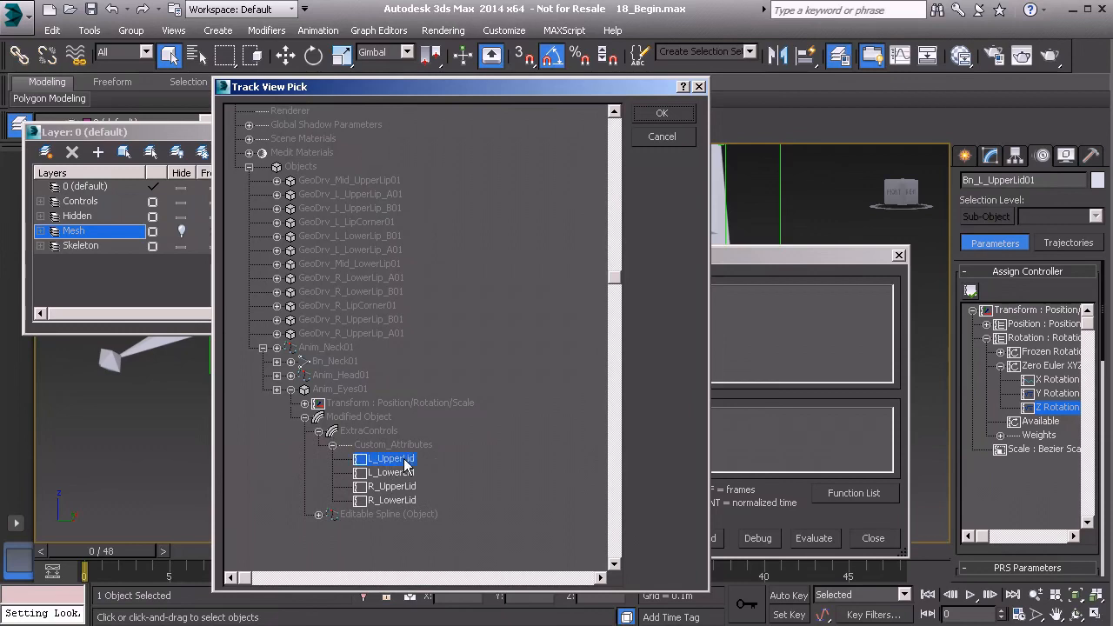
click(662, 116)
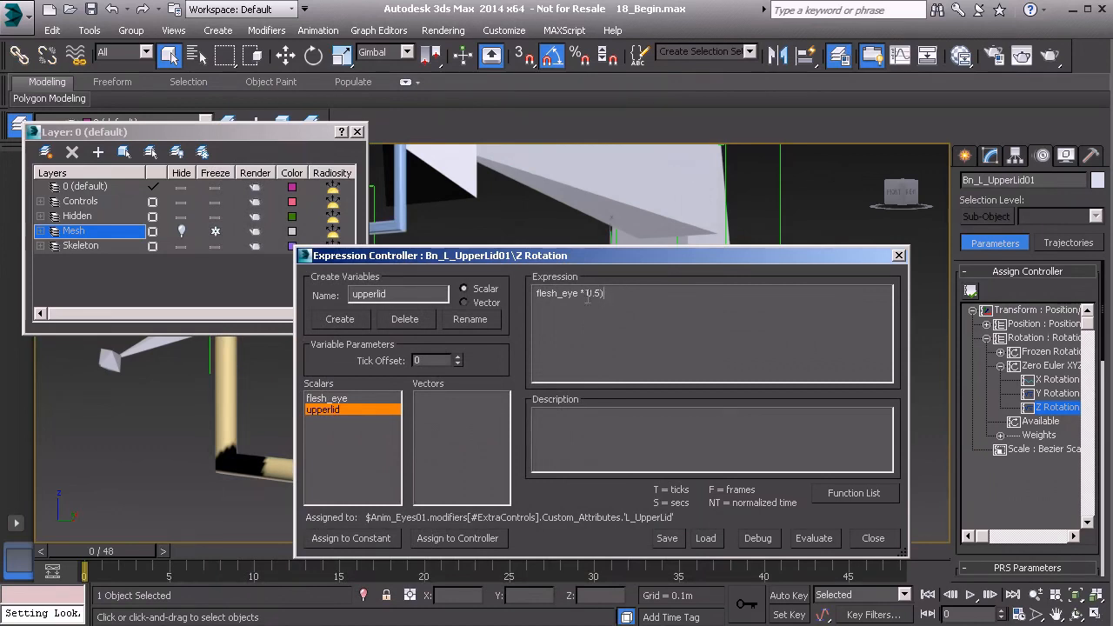
- Change the Z Rotation expression to (flesh_eye * 0.5) + upperlid and close the expression controller
click(537, 296)
text(()
text(pperlid)
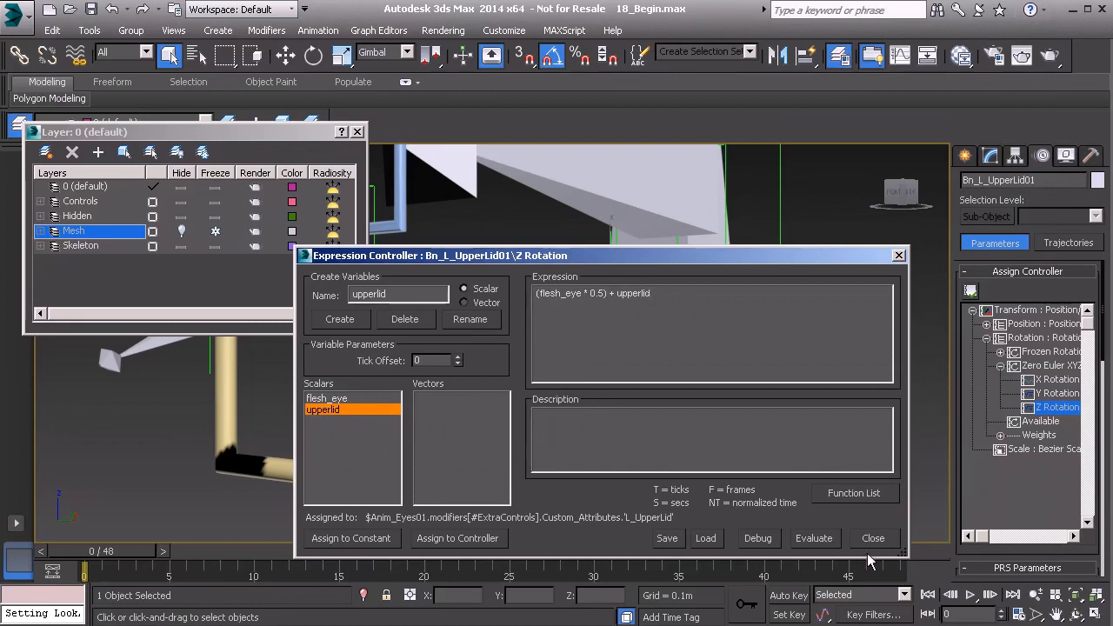
click(898, 255)
- Select the Anim_Eyes01 control and test the L_UpperLid spinner's effect on the left upper eyelid bone, cancelling each change
scroll(644, 340, down, 4)
middle_drag(554, 336, 678, 357)
click(329, 461)
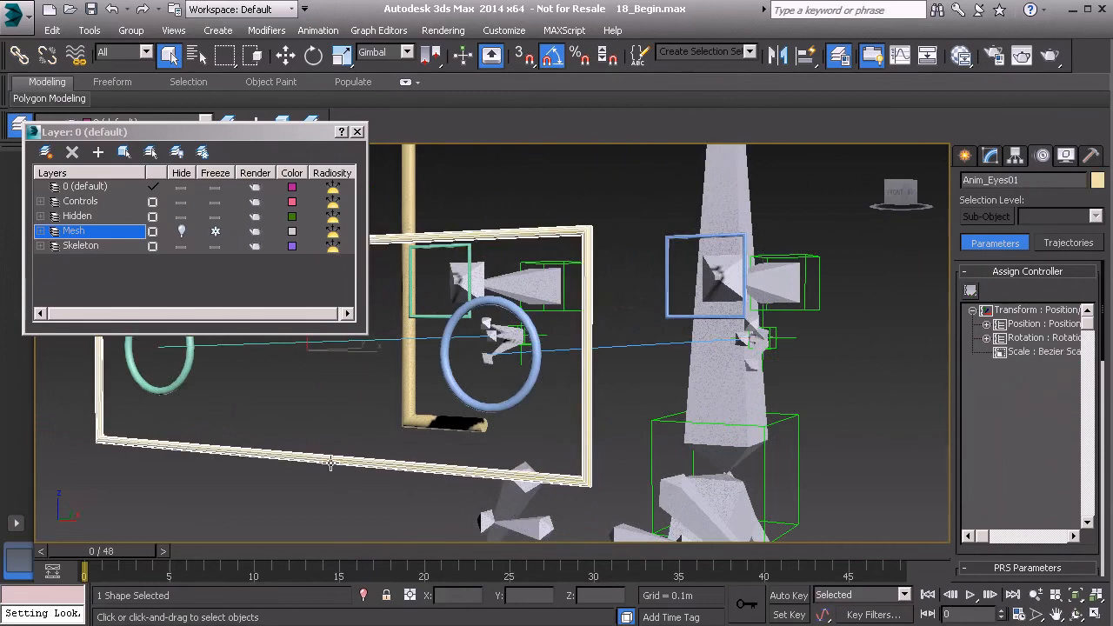
click(997, 157)
drag(1091, 402, 1072, 415)
right_click(1071, 416)
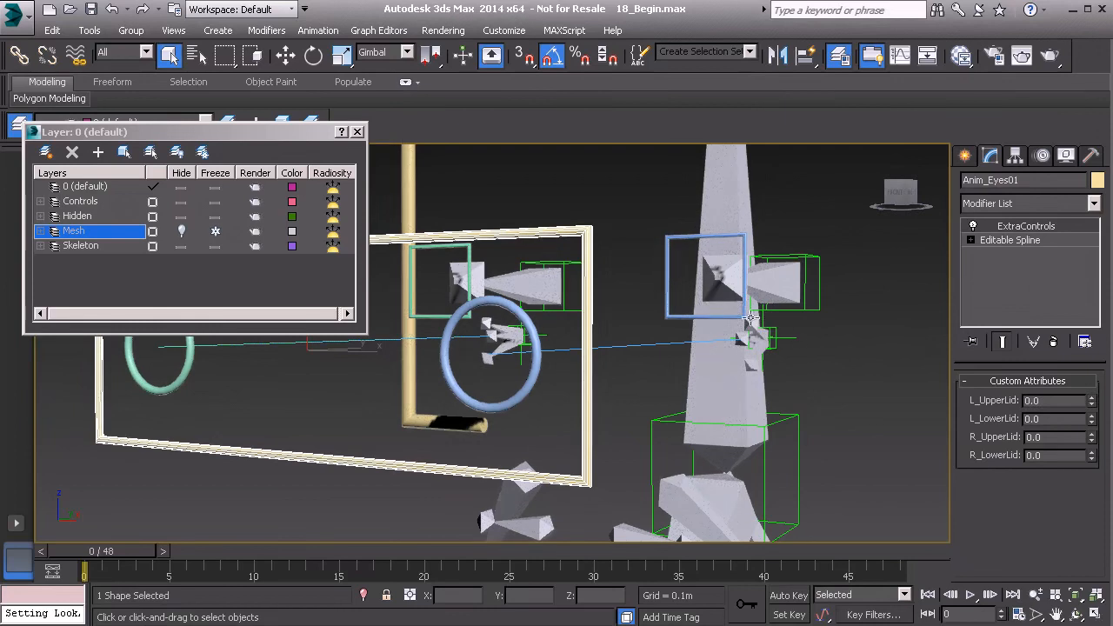
middle_drag(798, 324, 650, 306)
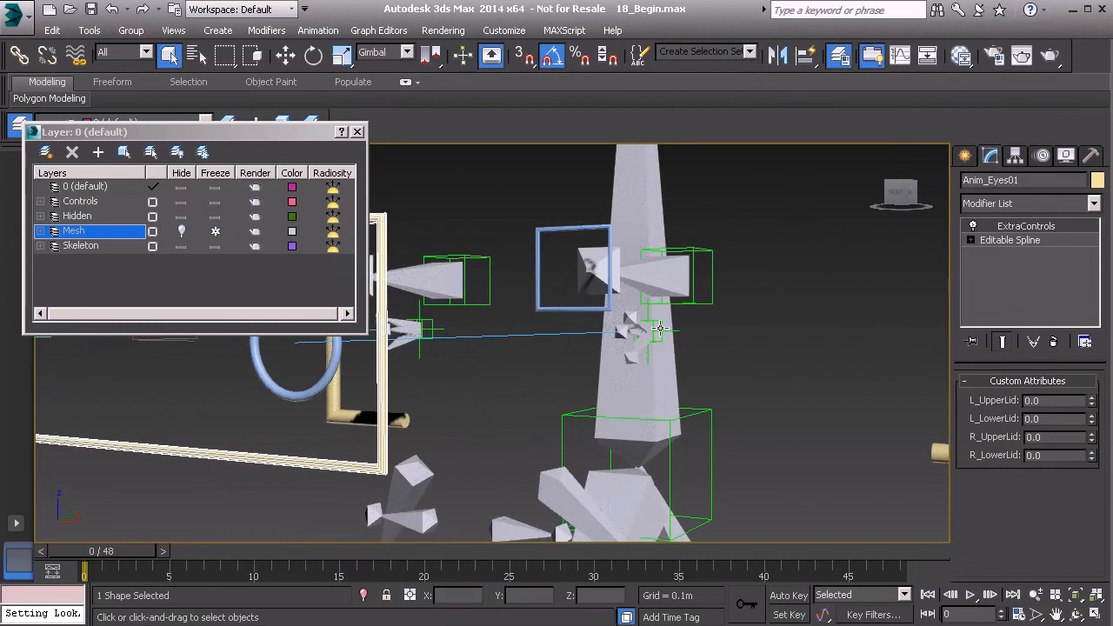
click(1092, 397)
drag(1094, 402, 1086, 394)
right_click(1086, 395)
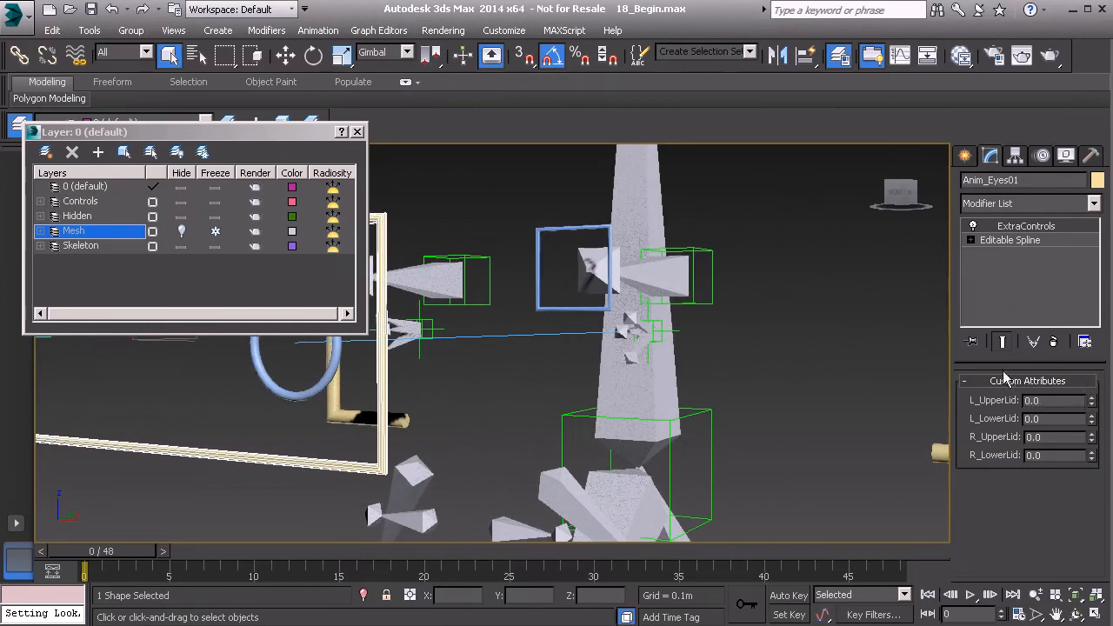
- Select Bn_L_UpperLid01 again and reopen the expression controller of its Z Rotation track
click(637, 319)
click(637, 319)
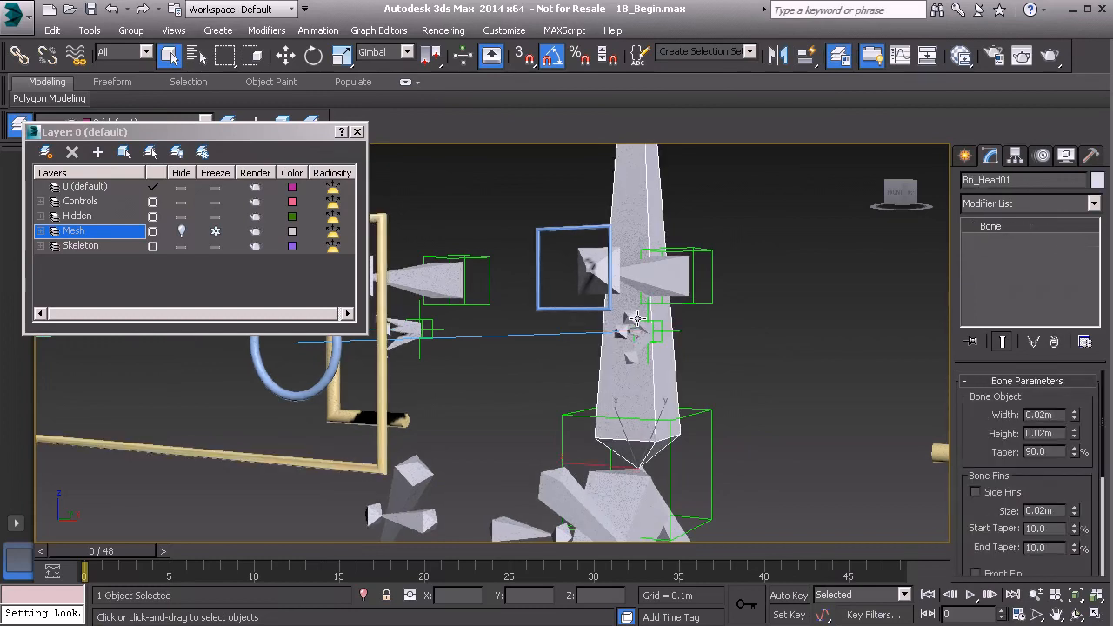
alt+middle_drag(648, 346, 621, 348)
click(550, 327)
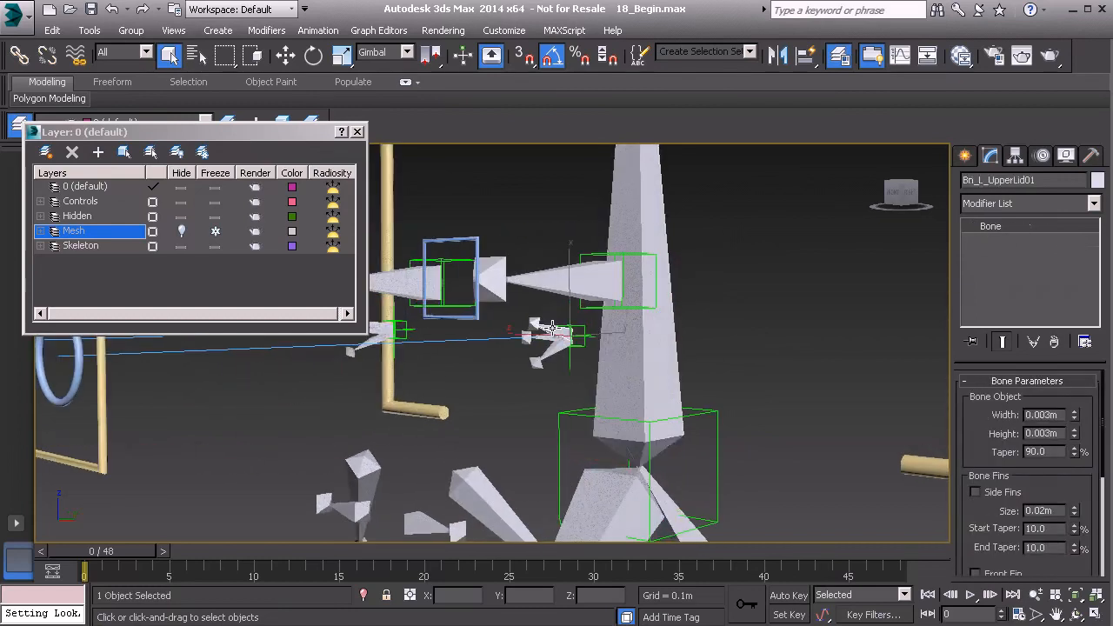
click(1043, 155)
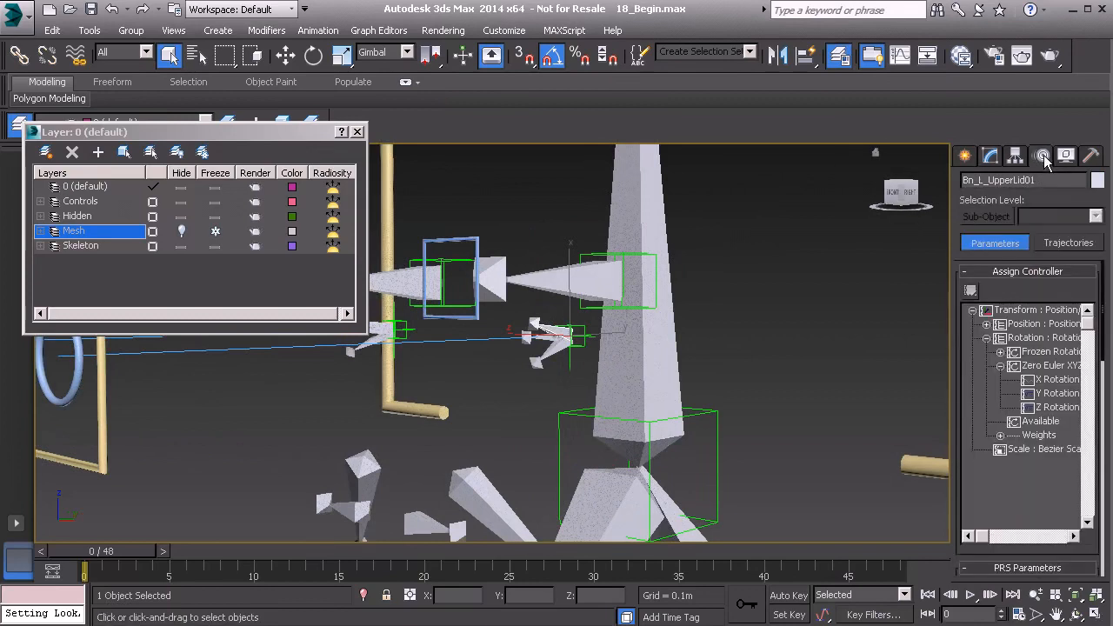
click(1057, 408)
right_click(1057, 409)
click(1089, 468)
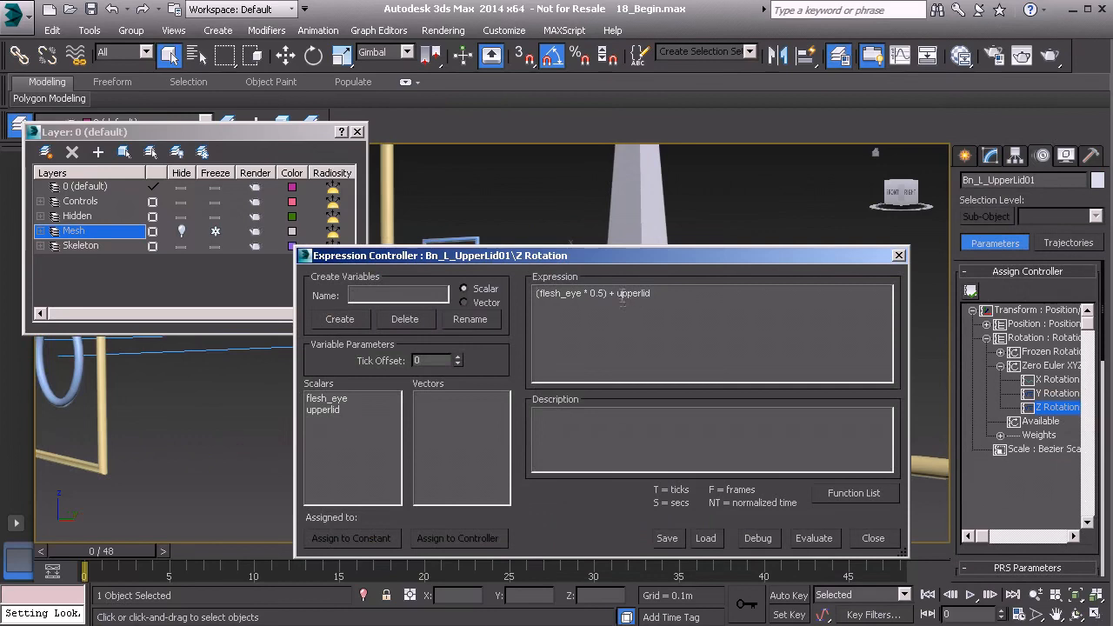
- Enclose upperlid in parentheses in the expression and look up the degrees-to-radians function in the function list
click(651, 295)
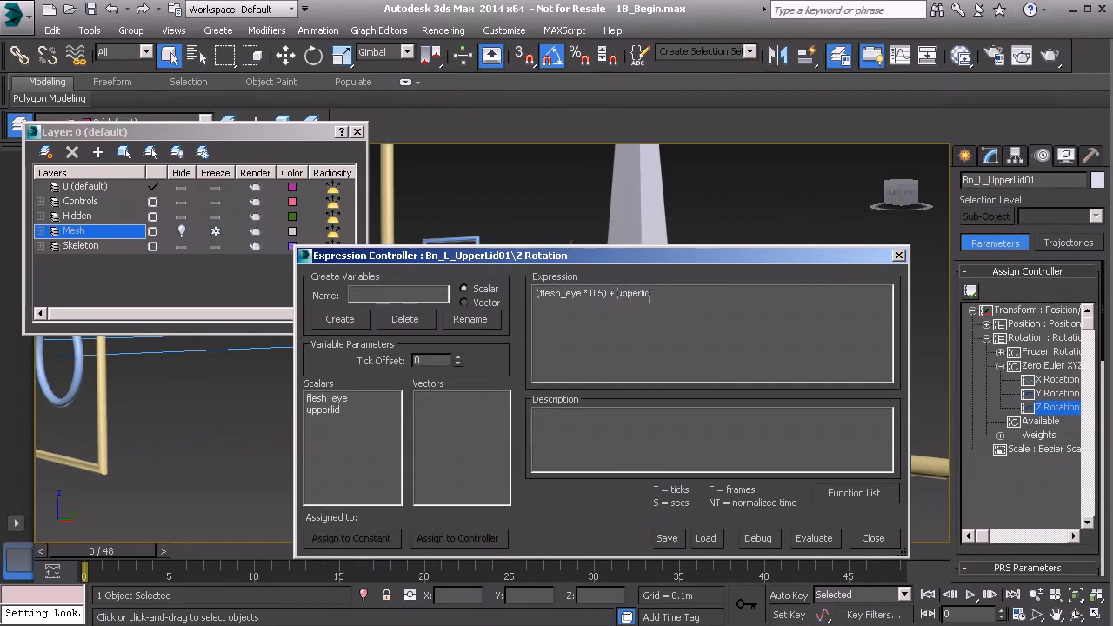
text(())
drag(620, 294, 652, 295)
click(671, 298)
click(852, 492)
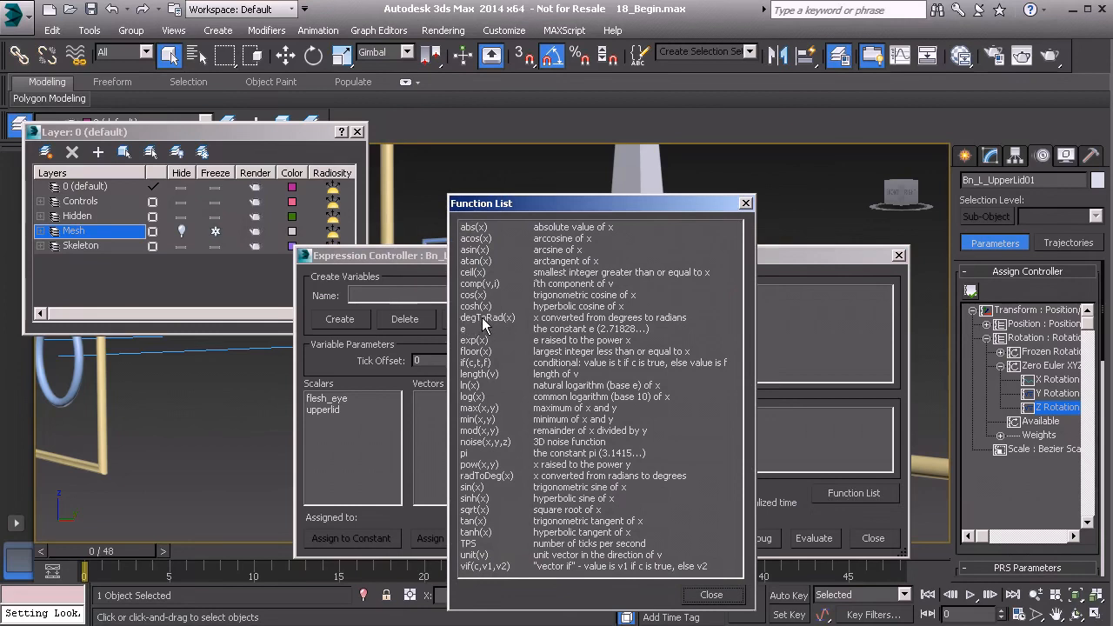
click(746, 205)
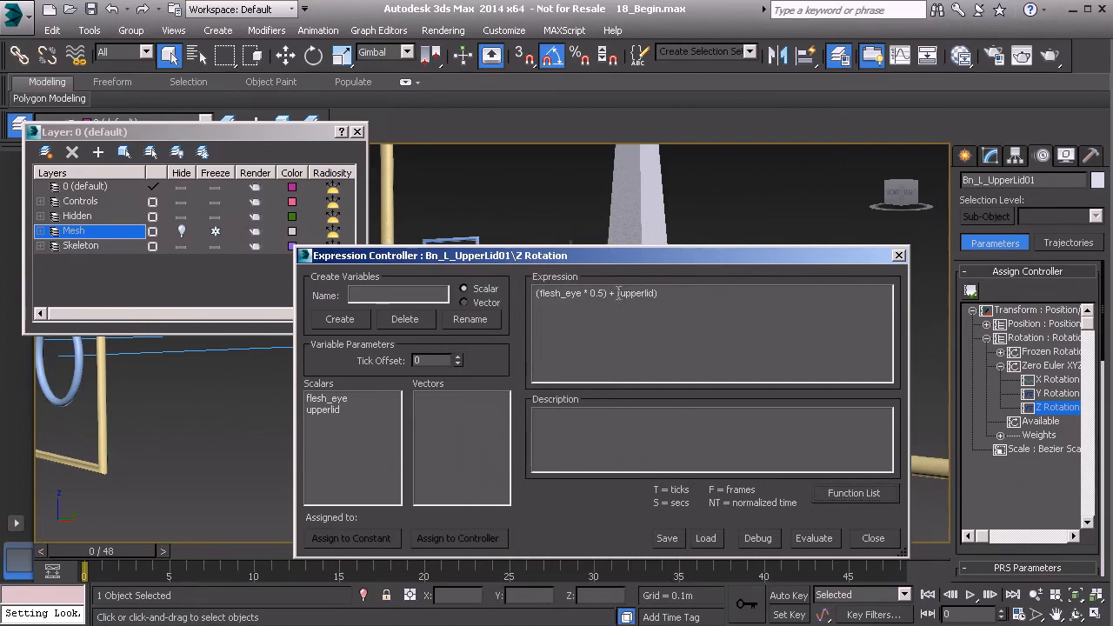
- Apply degToRad to the upperlid term, evaluate the expression and close the expression controller
text(degTo)
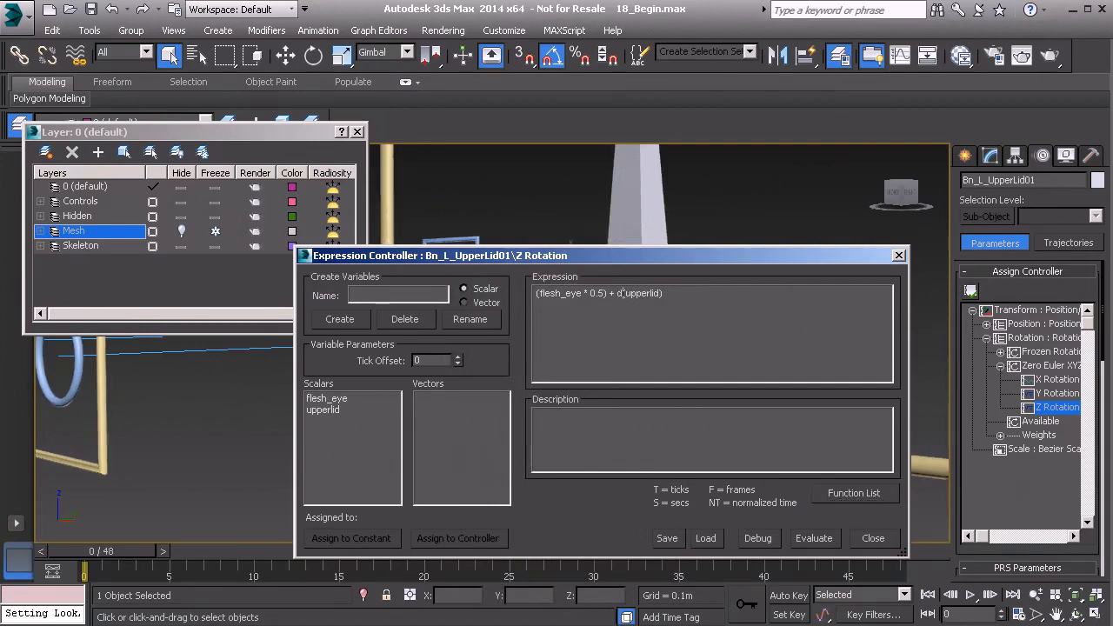
text(Rad)
click(814, 538)
click(900, 256)
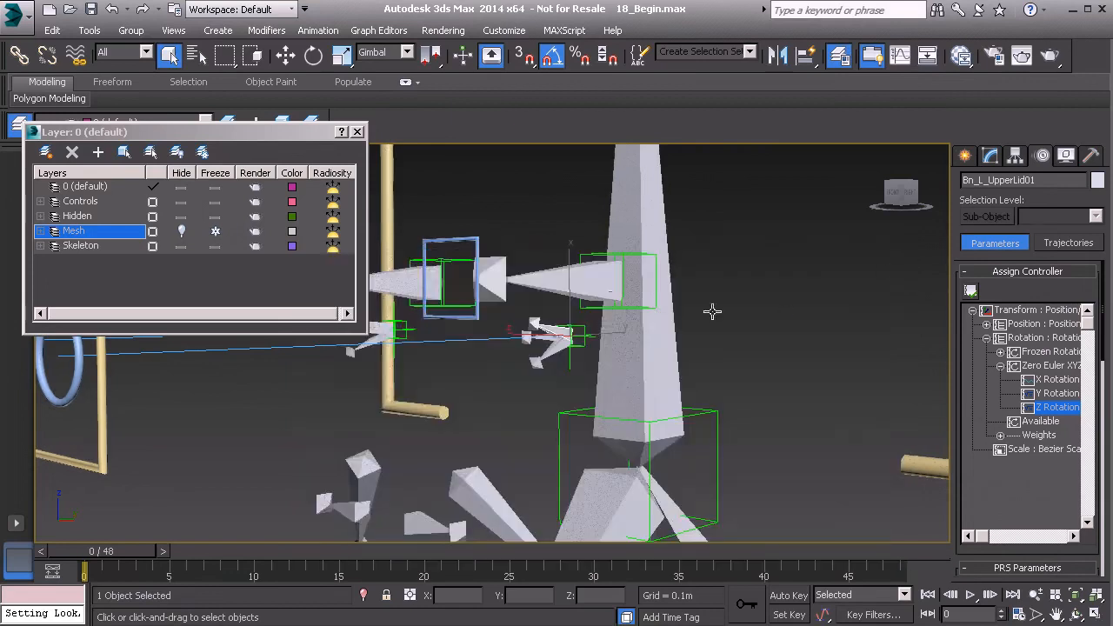
- Select Anim_Eyes01 and test the L_UpperLid spinner on the bones with the converted expression, cancelling the change
scroll(609, 314, down, 4)
alt+middle_drag(574, 331, 451, 365)
click(428, 380)
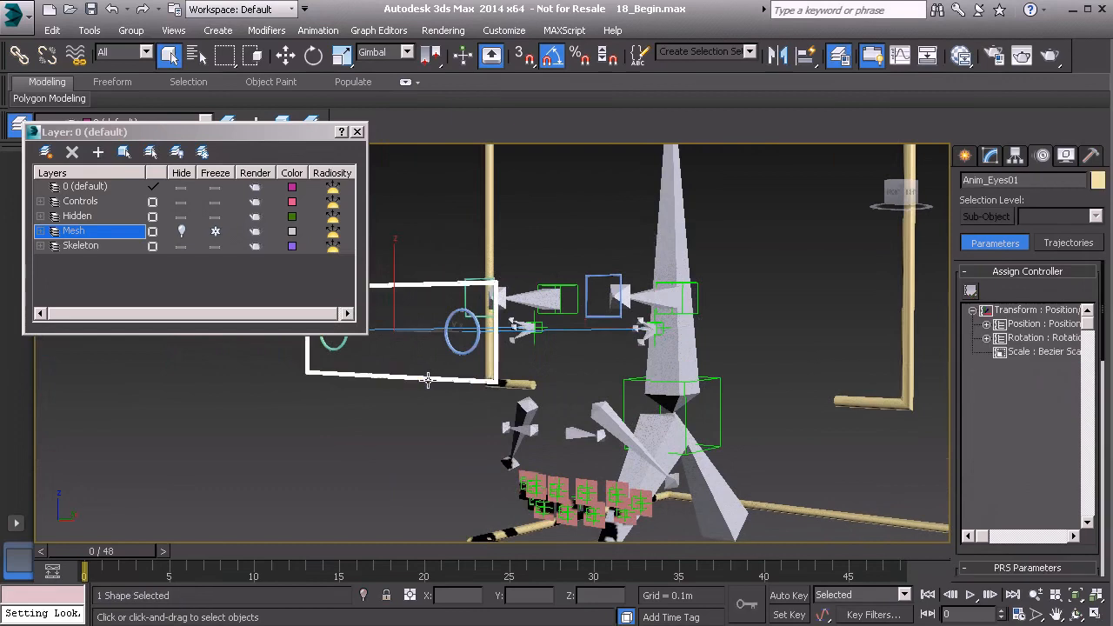
alt+middle_drag(442, 384, 512, 385)
click(992, 156)
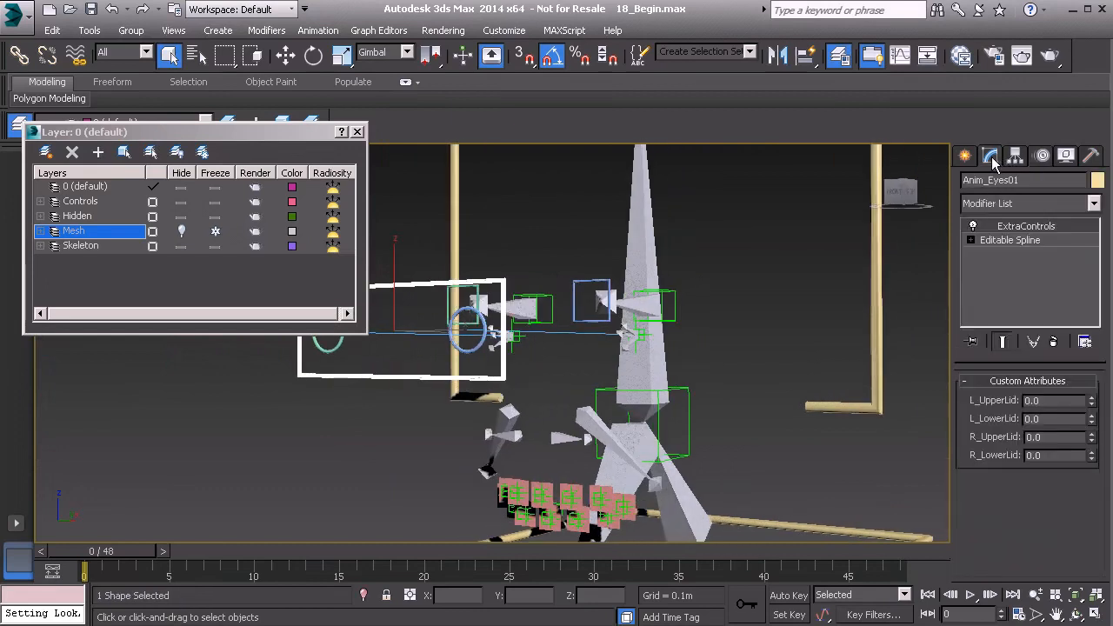
drag(1091, 401, 909, 345)
right_click(909, 345)
- Unhide the Mesh layer and set Anim_Eyes01's L_UpperLid attribute to -15.2 to lower the left upper eyelid
middle_drag(685, 364, 673, 387)
scroll(673, 388, up, 3)
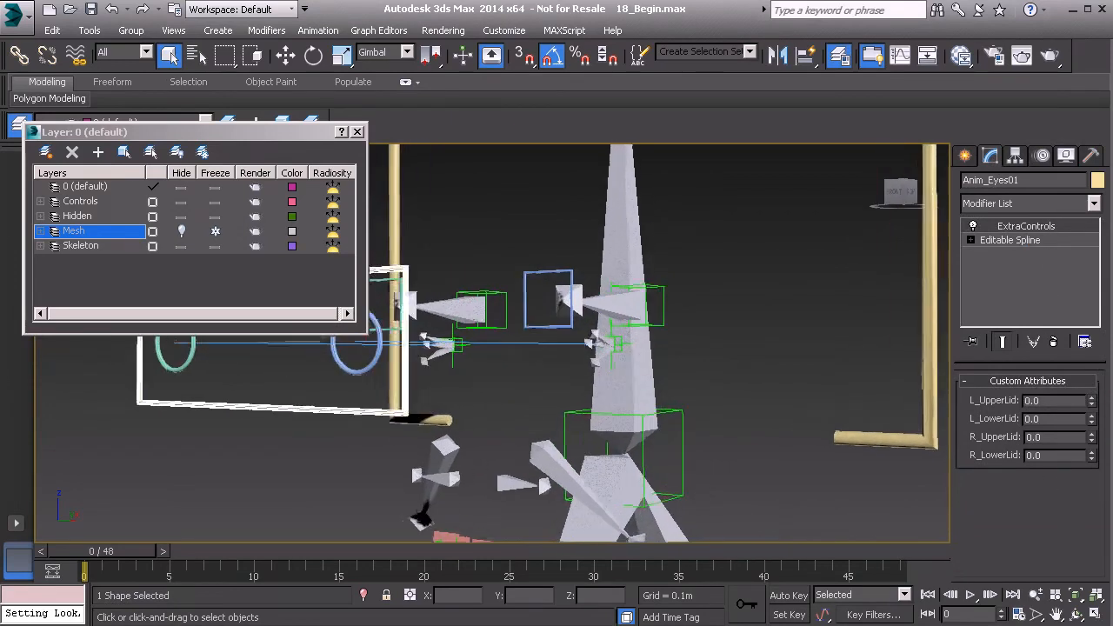
click(182, 232)
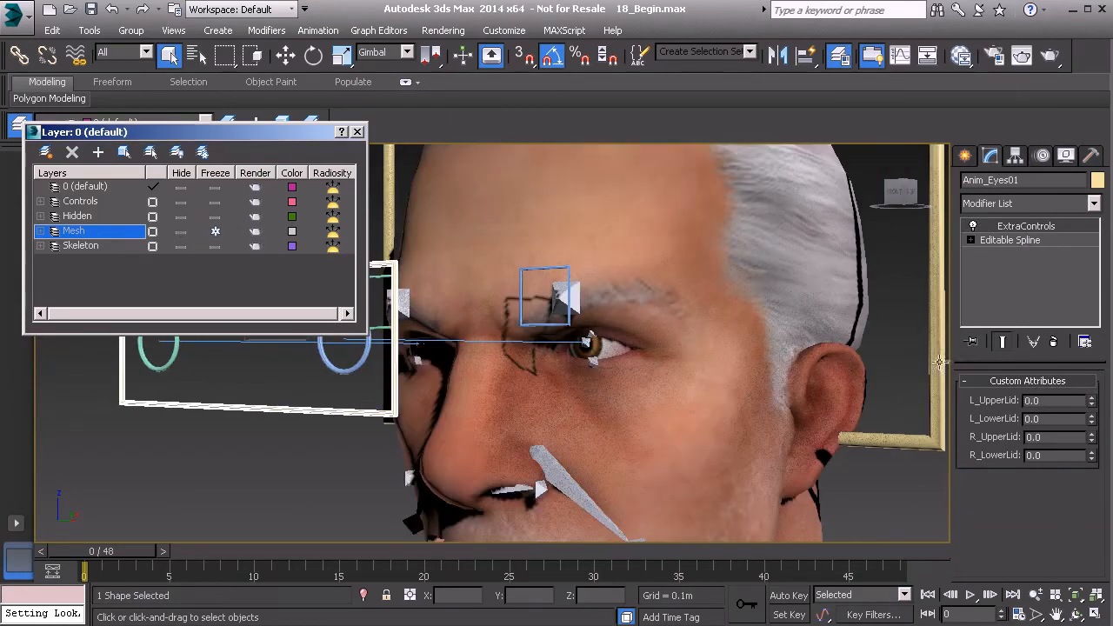
drag(1091, 403, 1053, 530)
middle_drag(505, 441, 670, 453)
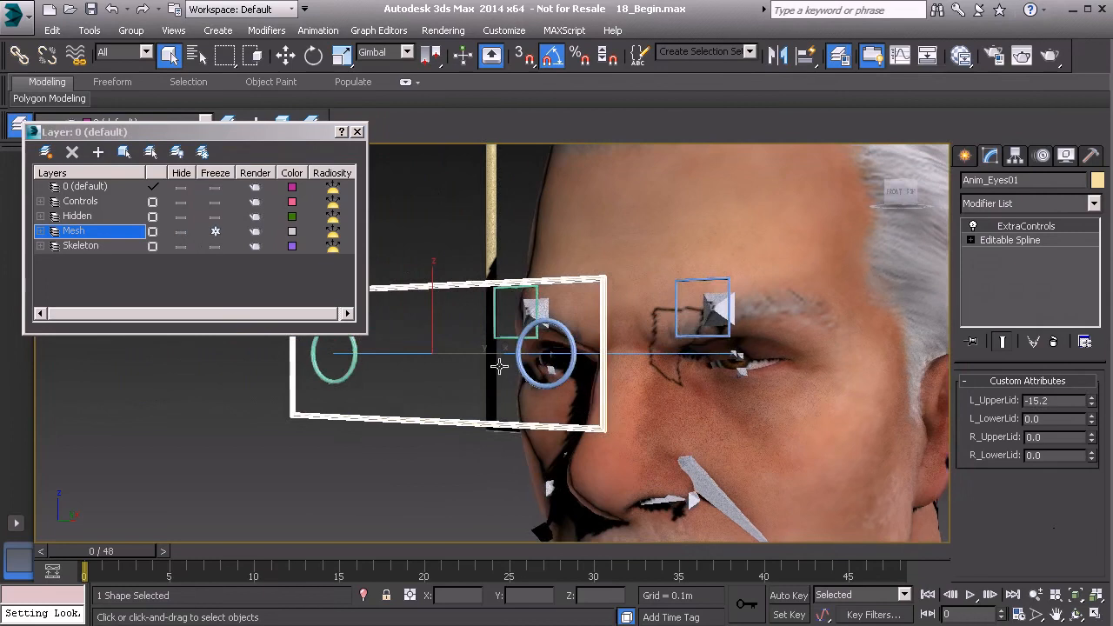
- Move Anim_Eyes01 upward to test the eye with the lowered lid, undo the move and reset L_UpperLid to 0.0
key(w)
drag(434, 350, 515, 167)
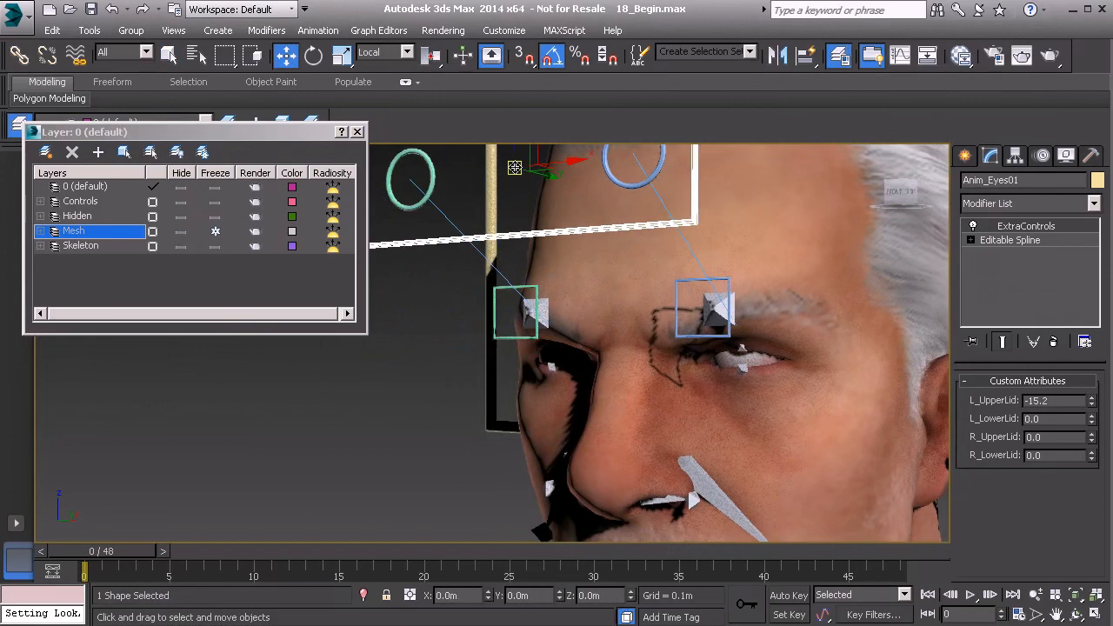
key(ctrl+z)
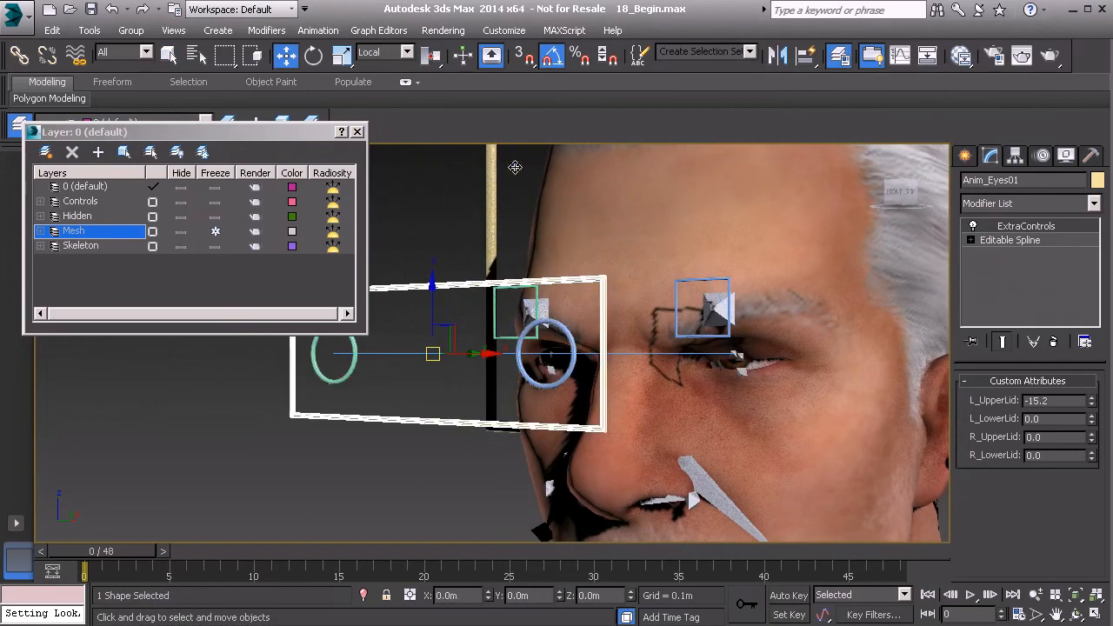
right_click(1092, 400)
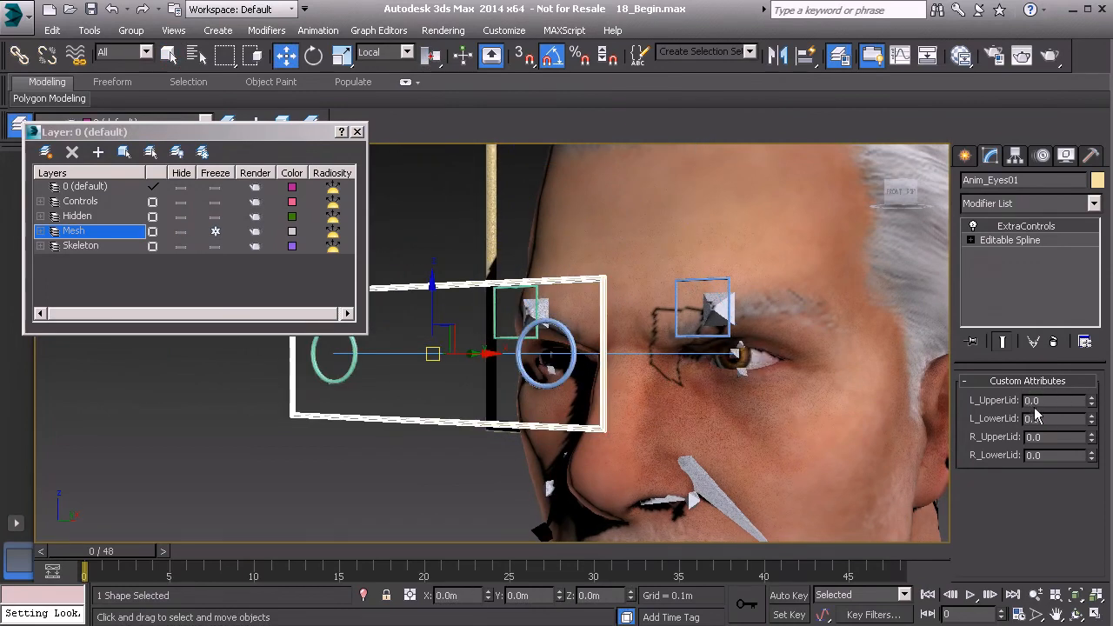
- Hide the Mesh layer, select Bn_L_LowerLid01 and open the expression controller on its Zero Euler XYZ Z Rotation track
click(180, 231)
alt+middle_drag(622, 337, 598, 348)
click(600, 355)
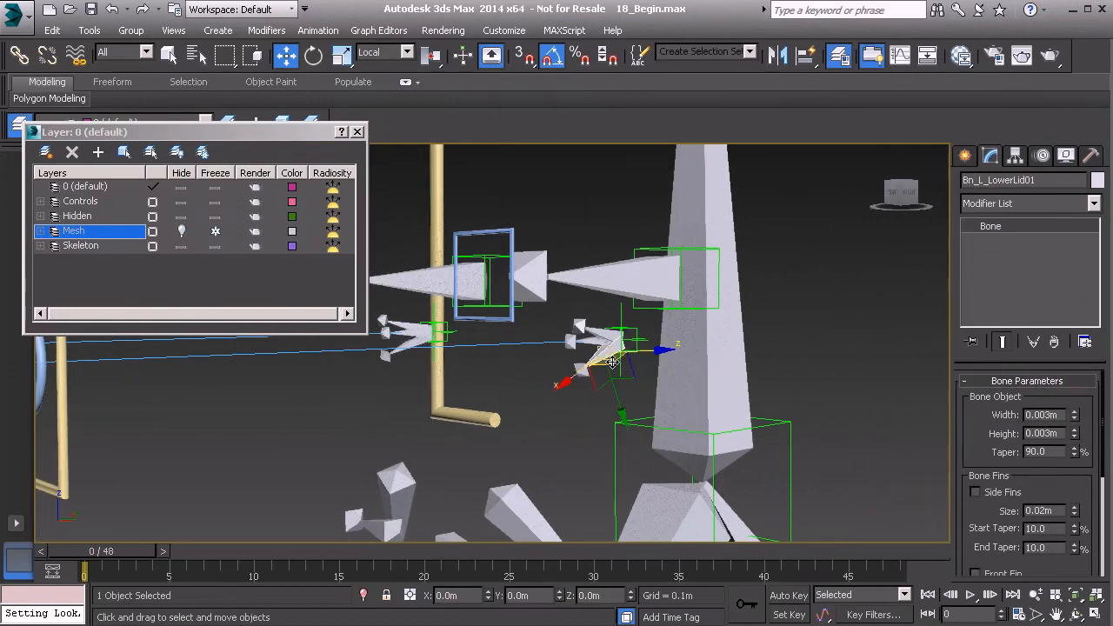
click(1044, 157)
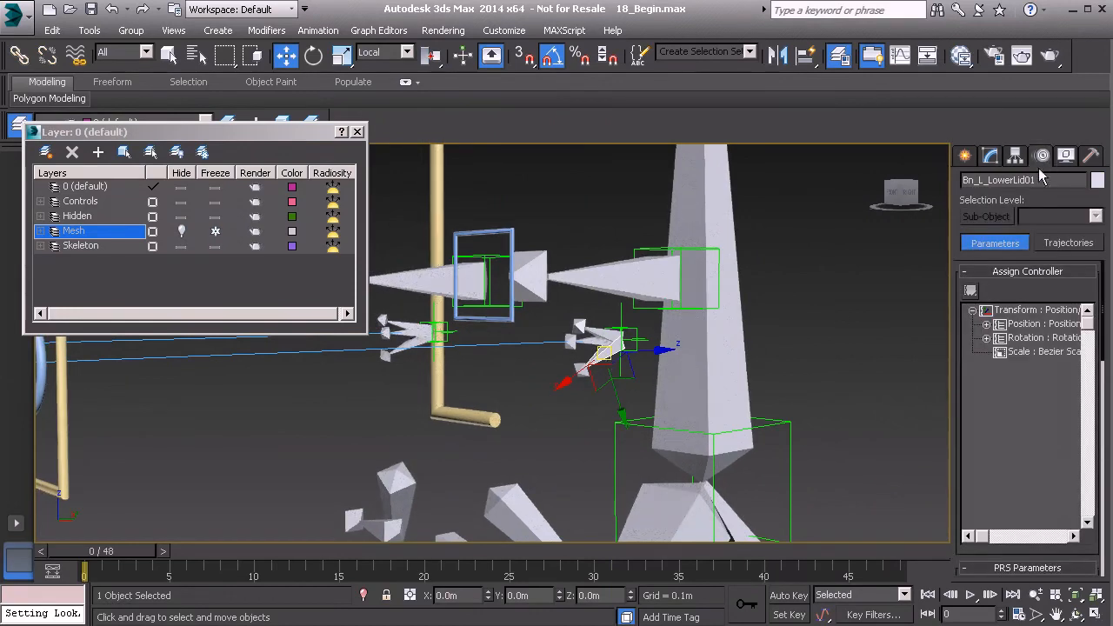
click(986, 338)
click(1000, 366)
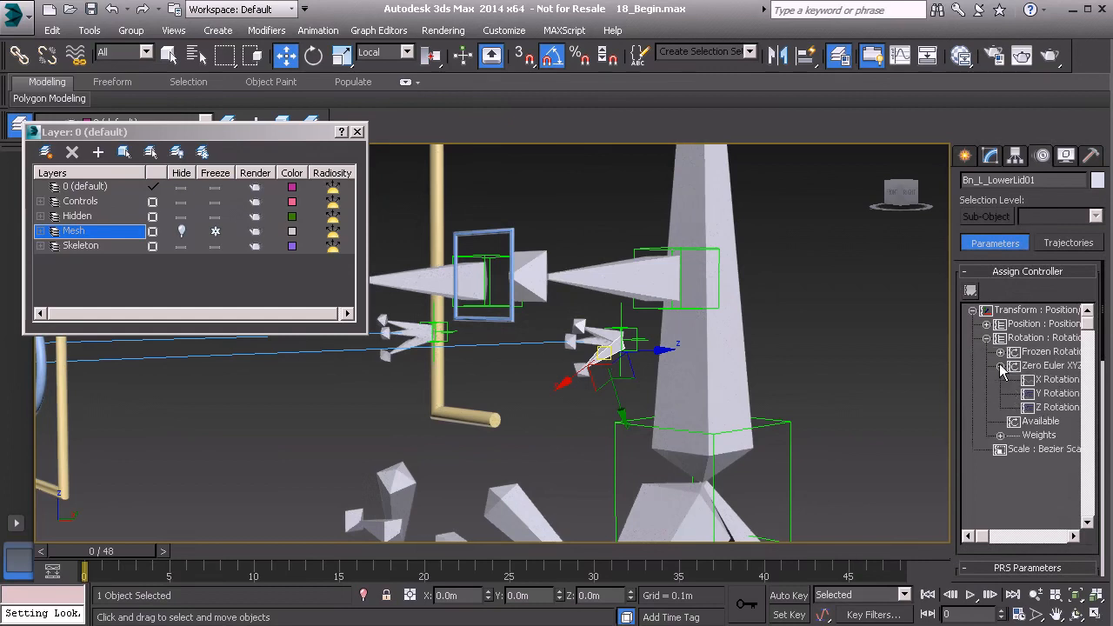
right_click(1050, 406)
click(1086, 464)
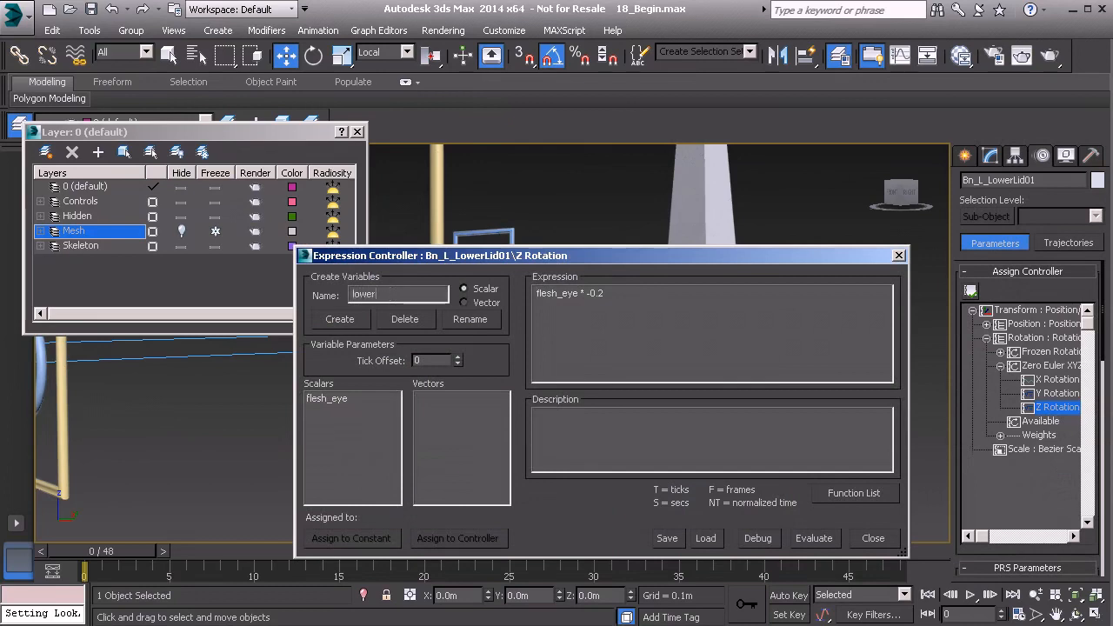
- Create a scalar variable named lowerlid and assign it to the L_LowerLid custom attribute of Anim_Eyes01
click(336, 325)
click(448, 538)
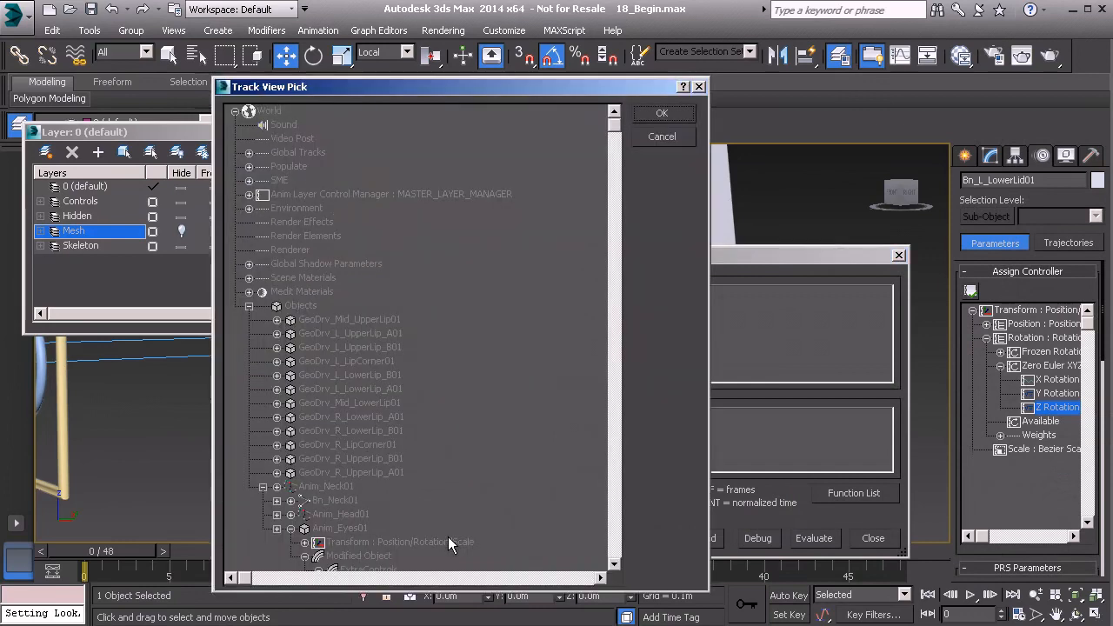
scroll(472, 267, down, 4)
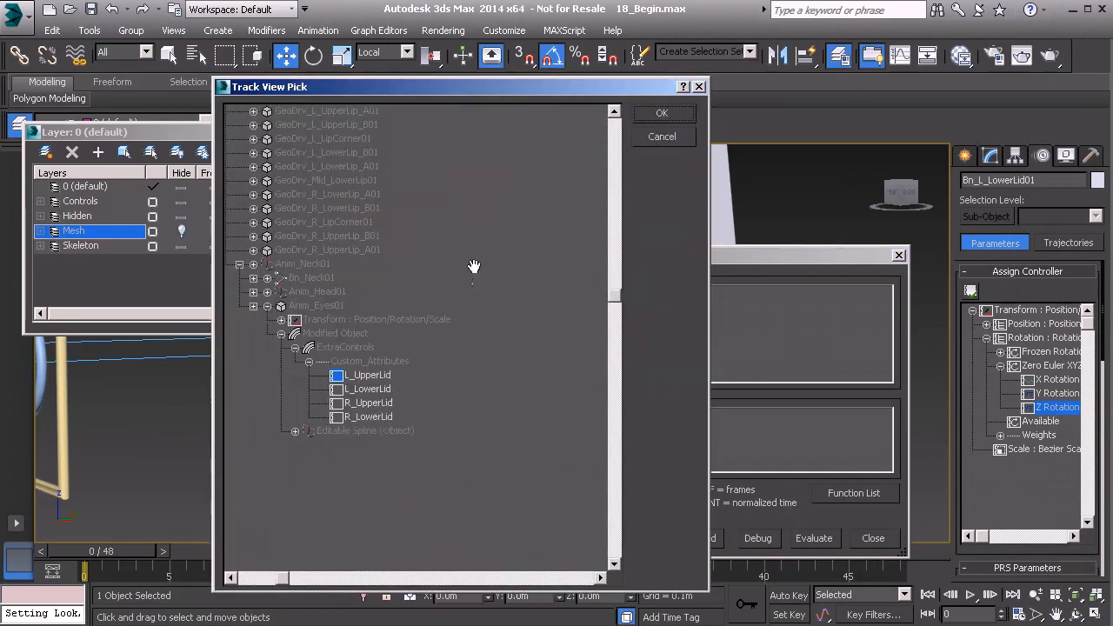
click(366, 389)
click(661, 113)
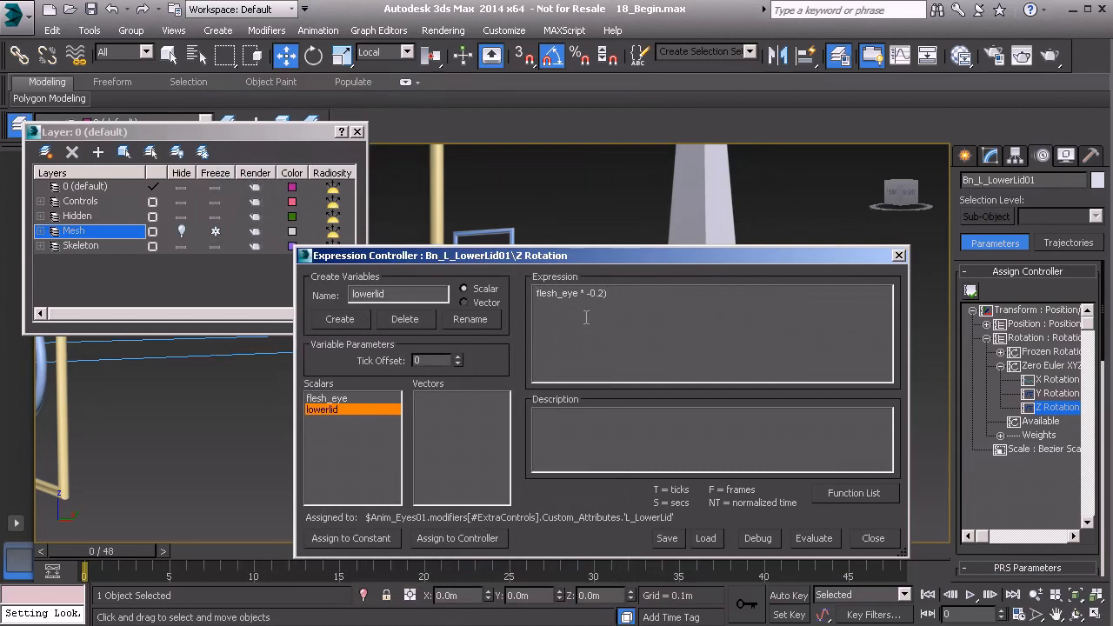
- Change the expression to (flesh_eye * -0.2) + degToRad(lowerlid), evaluate it and close the expression controller
text(()
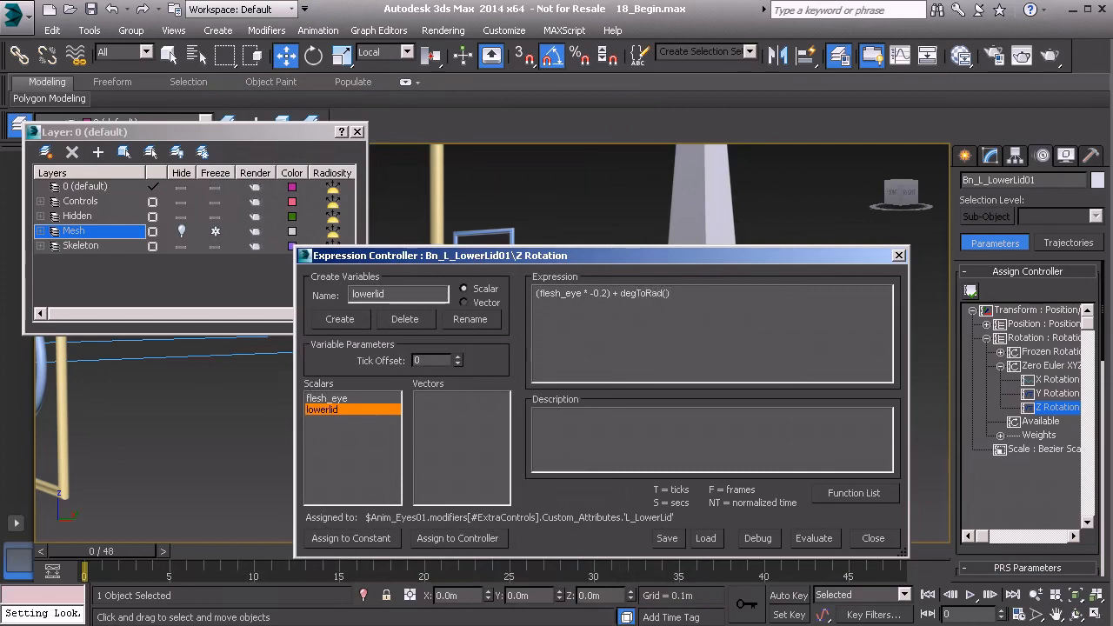
double_click(401, 293)
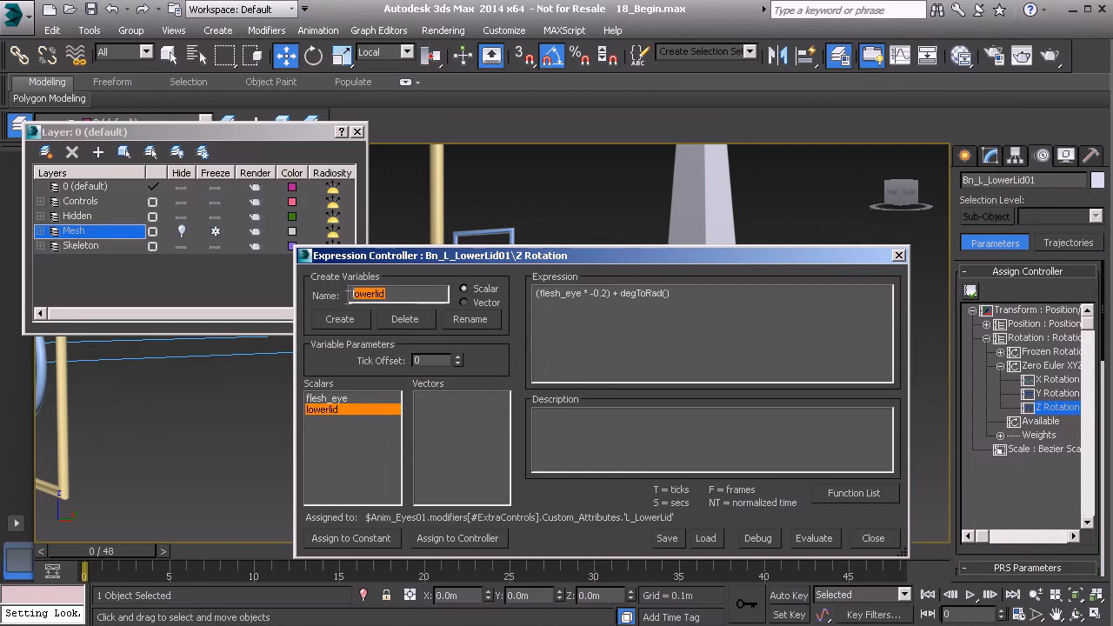
click(665, 293)
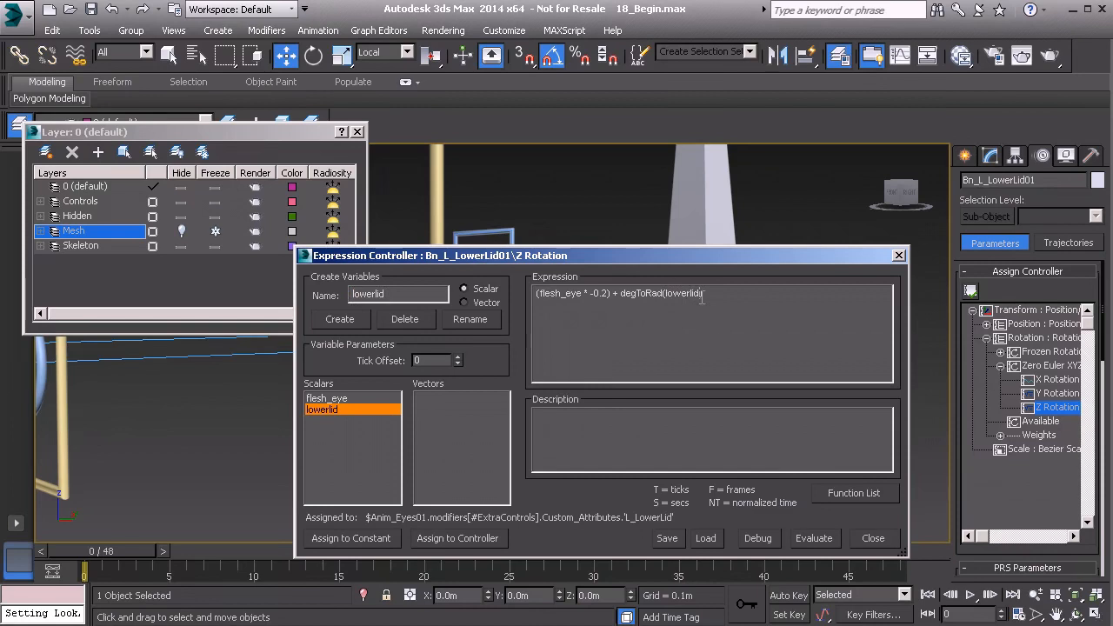
click(812, 538)
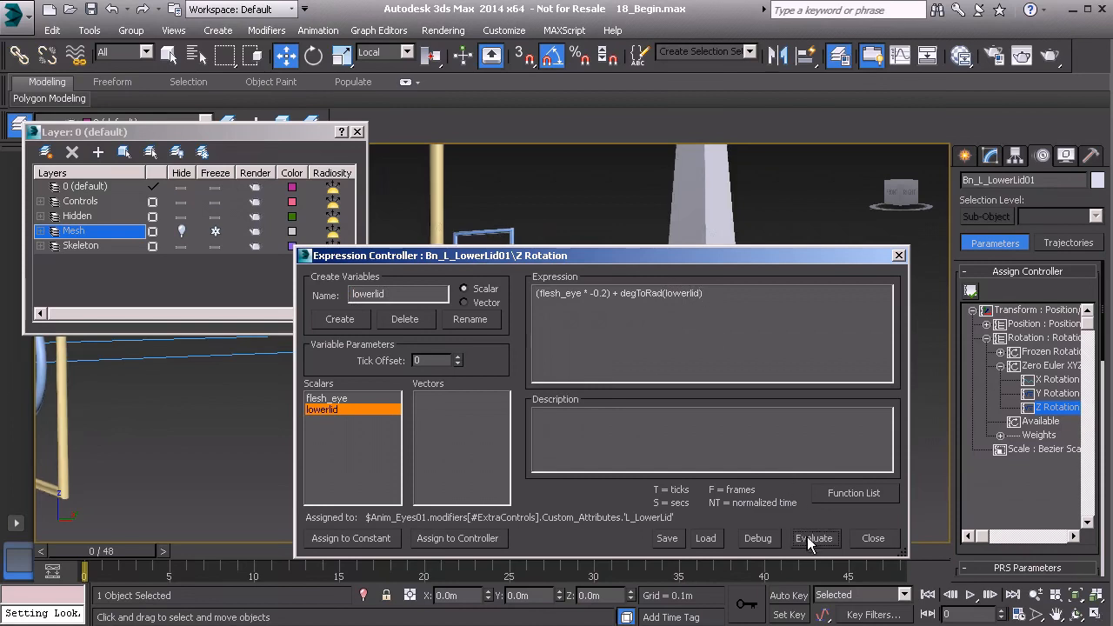
click(898, 256)
- Select Anim_Eyes01, unhide the Mesh layer and set the L_LowerLid attribute to -11.1 to test the left lower eyelid
alt+middle_drag(632, 337, 650, 333)
scroll(648, 333, down, 2)
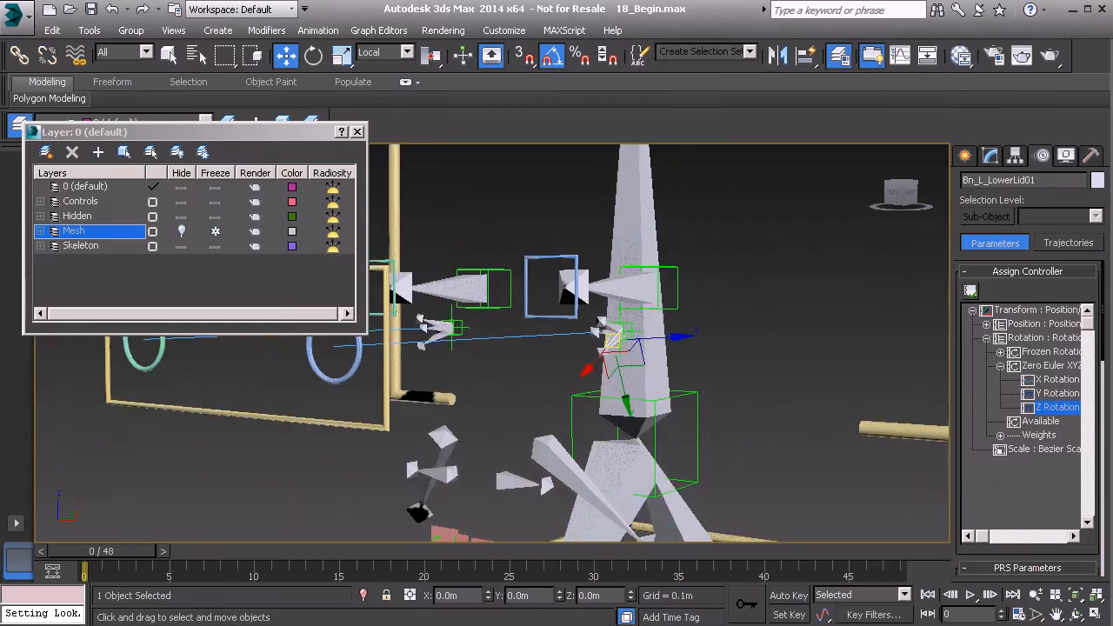
click(334, 422)
alt+middle_drag(433, 402, 521, 393)
click(989, 162)
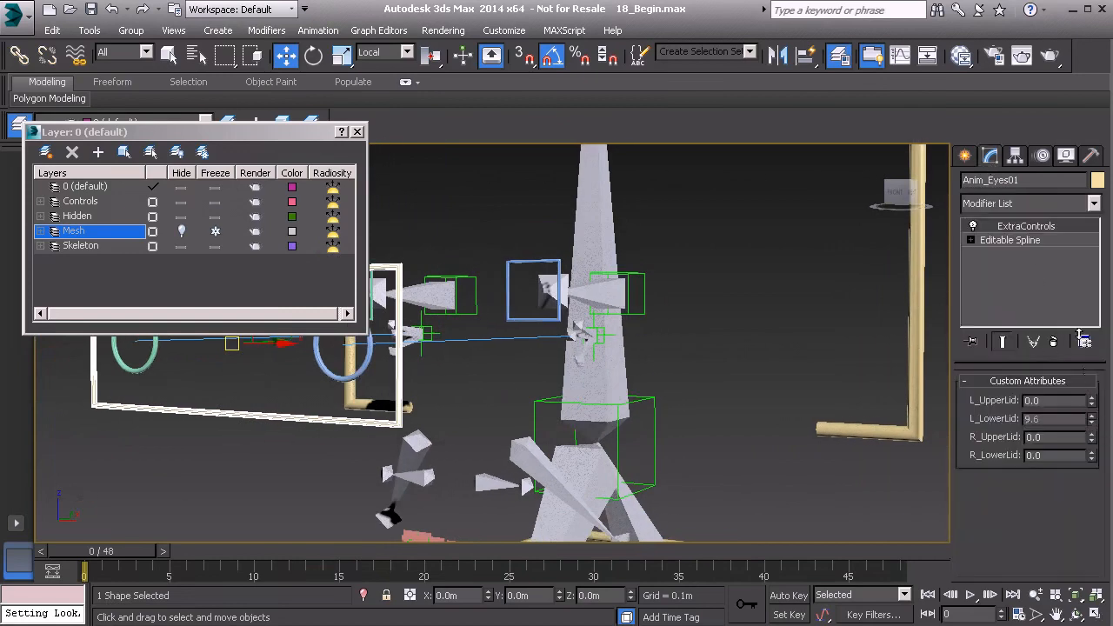
click(181, 231)
drag(1091, 419, 1079, 514)
middle_drag(450, 461, 536, 478)
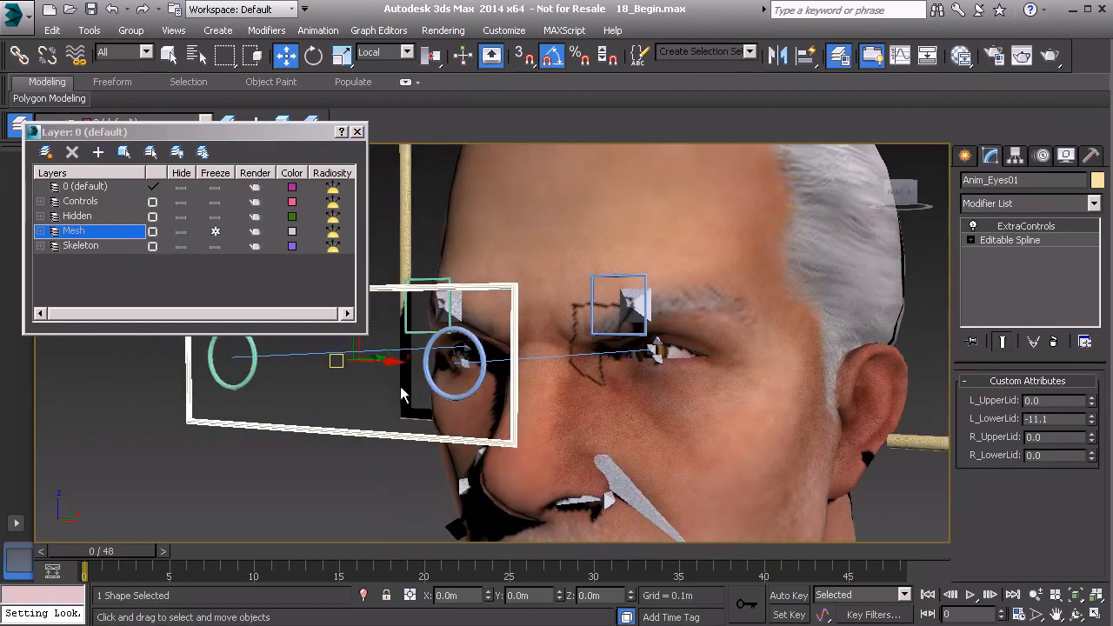
- Move Anim_Eyes01 sideways to test the eye with the adjusted lower lid, undo the move and reset L_LowerLid to 0.0
drag(337, 360, 218, 383)
key(ctrl+z)
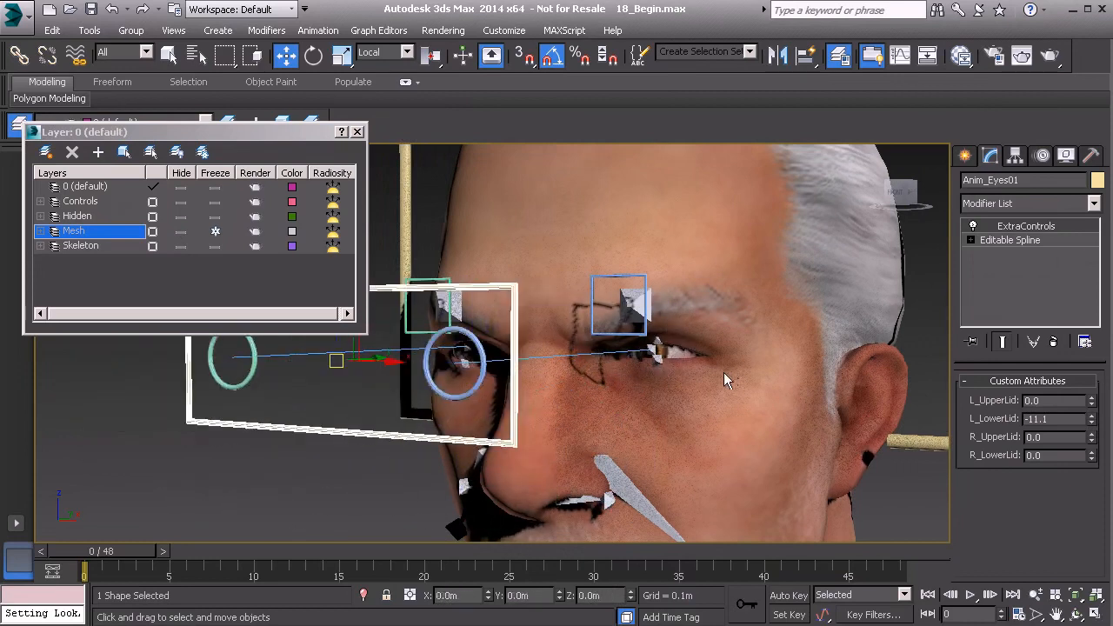
right_click(1093, 421)
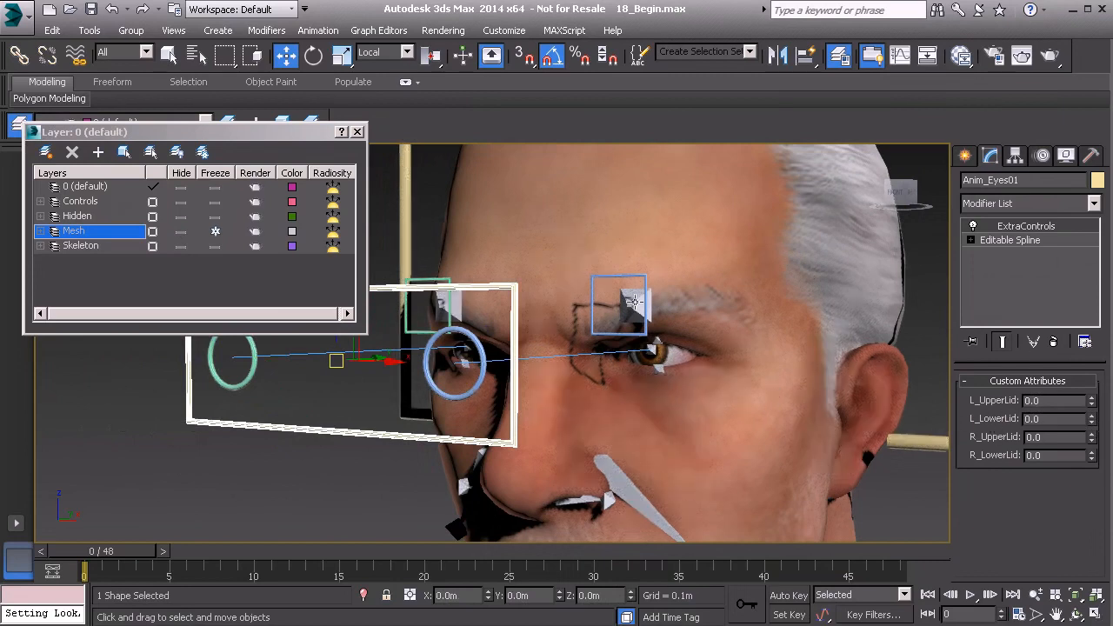
alt+middle_drag(597, 369, 626, 395)
alt+middle_drag(561, 374, 594, 391)
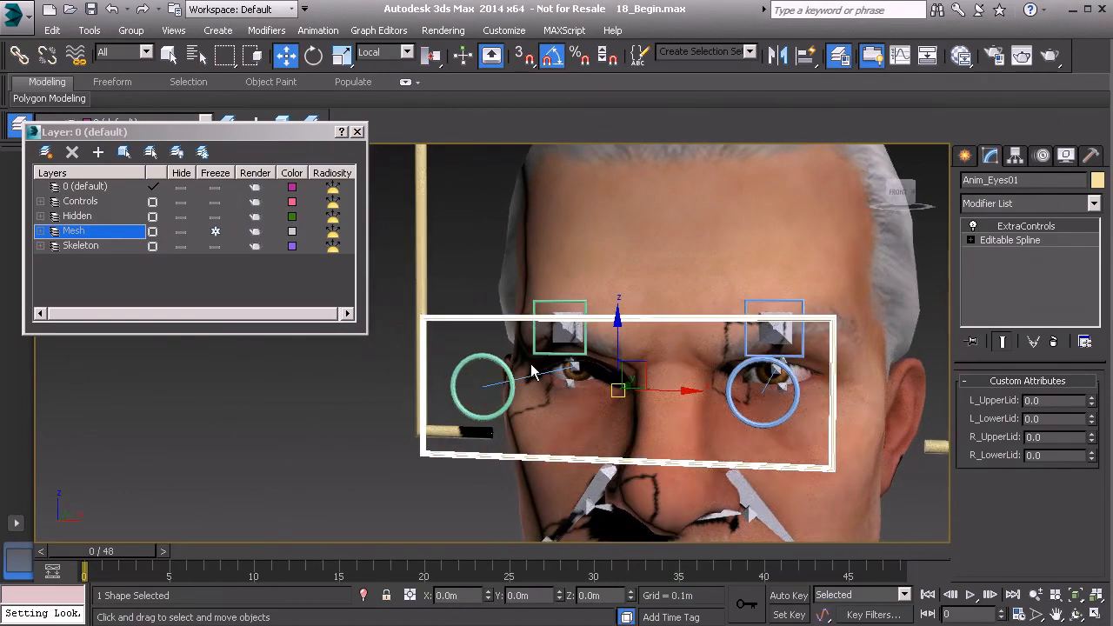
middle_drag(534, 372, 486, 263)
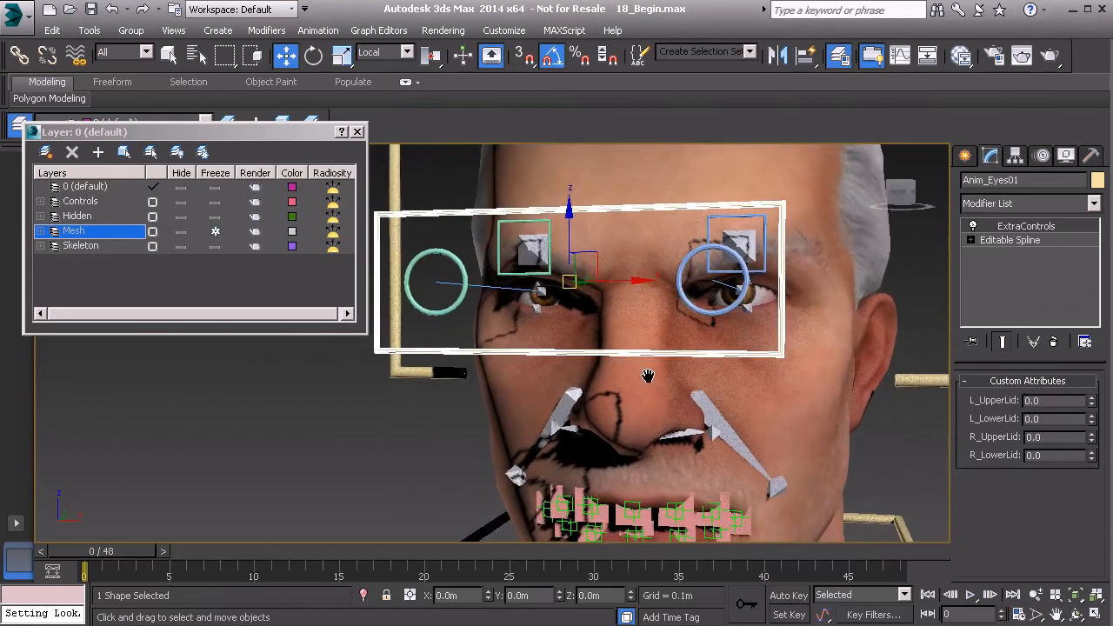